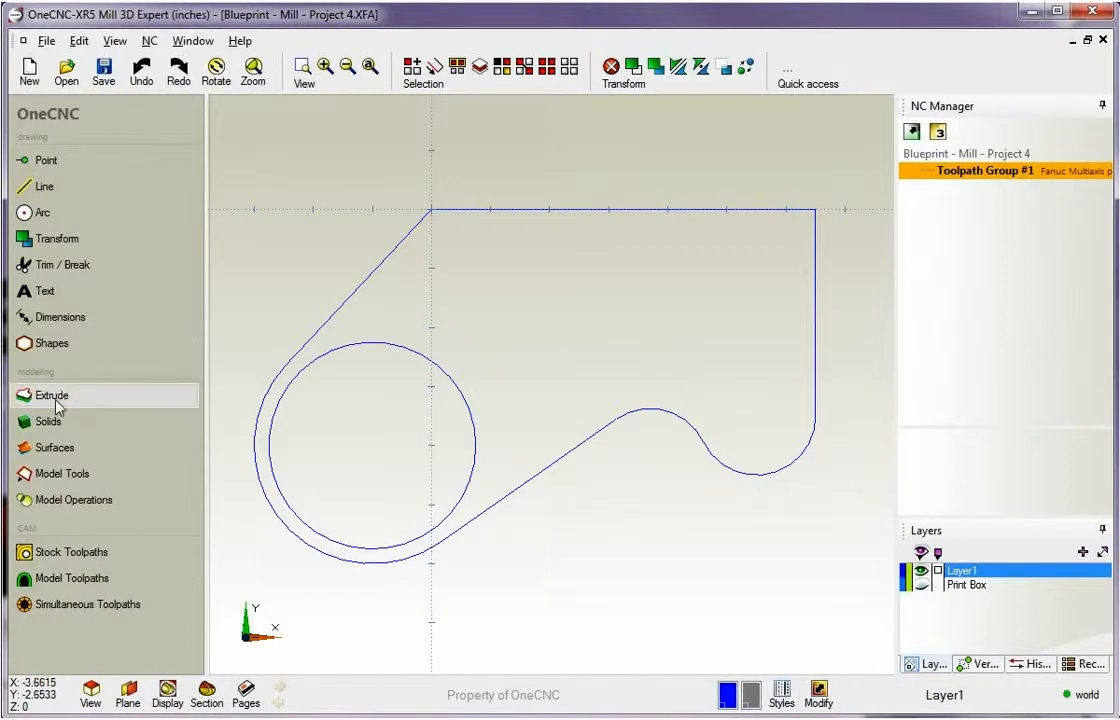
# Extrude the outer profile curves to a height of -1.5 inches, and undo the extrusion
pyautogui.moveTo(551, 431)
pyautogui.mouseDown(button='middle')
pyautogui.moveTo(595, 418)
pyautogui.moveTo(695, 332)
pyautogui.moveTo(713, 330)
pyautogui.moveTo(655, 392)
pyautogui.moveTo(560, 400)
pyautogui.mouseUp(button='middle')
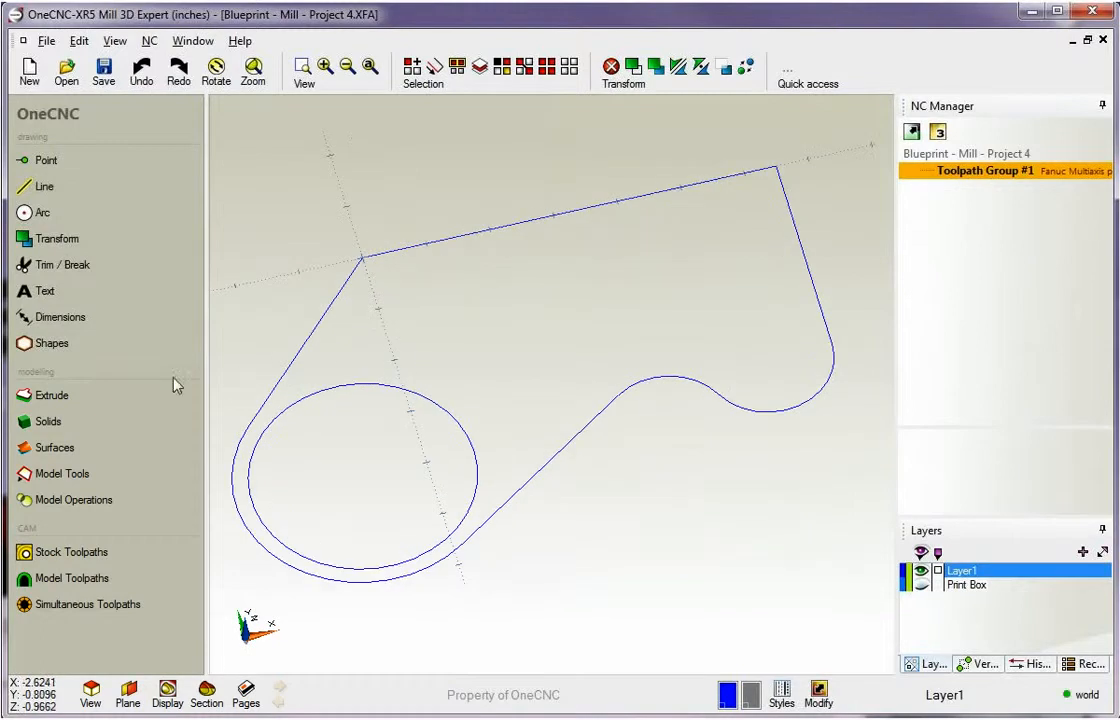
pyautogui.click(52, 399)
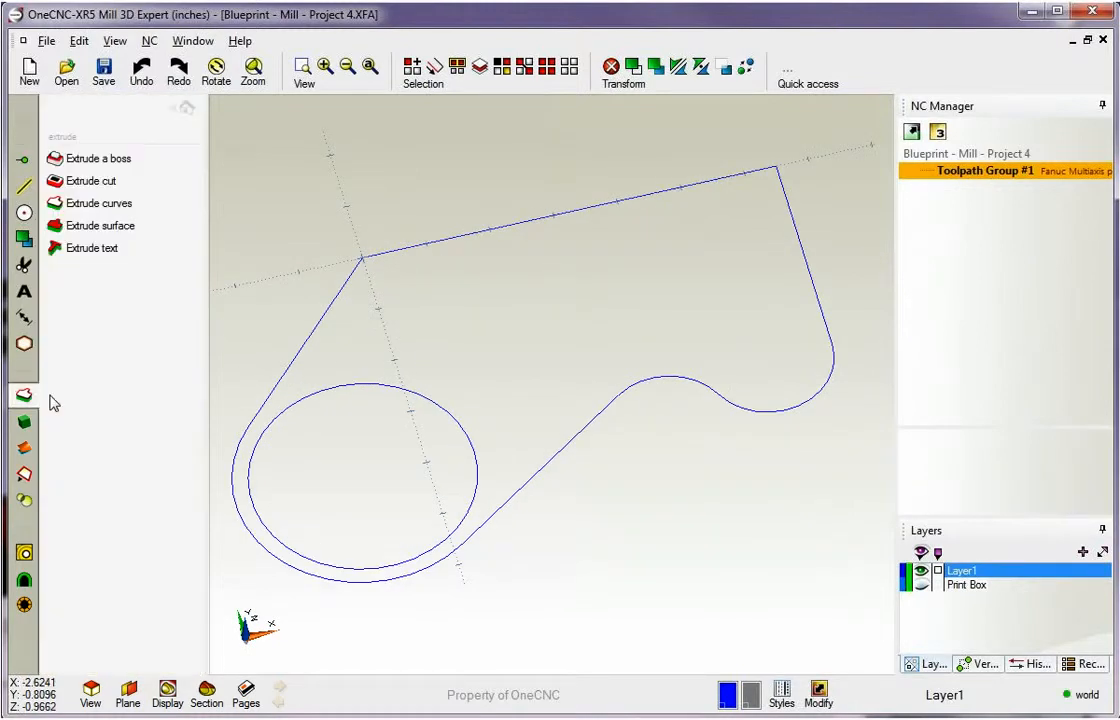
pyautogui.click(97, 204)
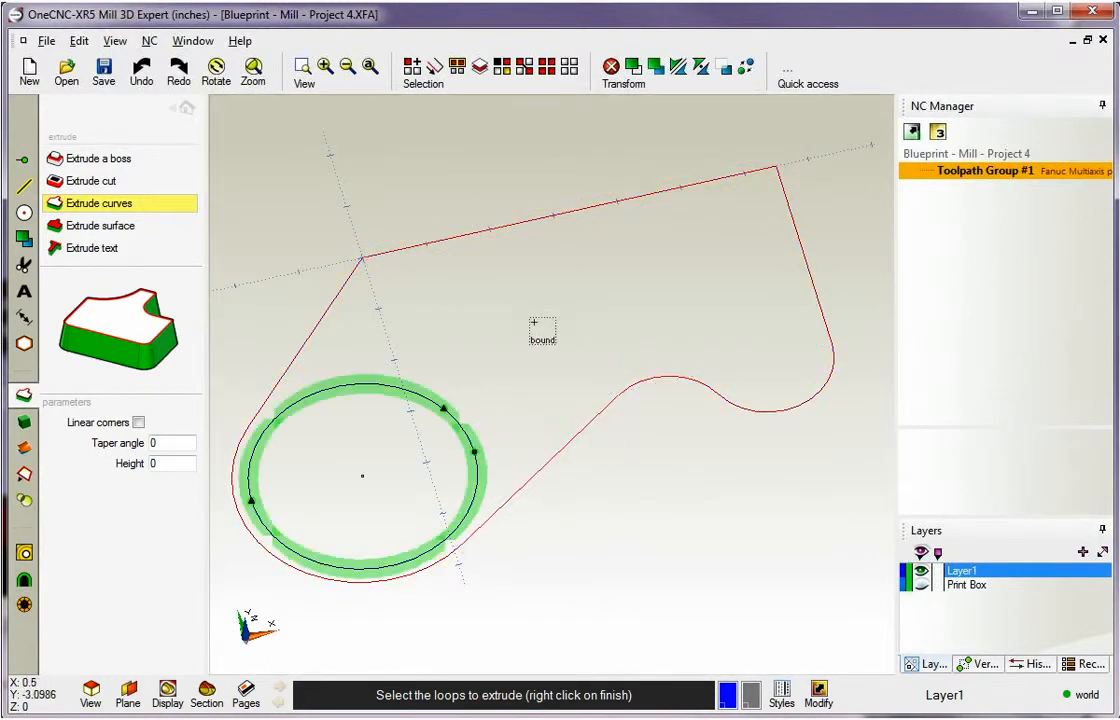
pyautogui.rightClick(675, 466)
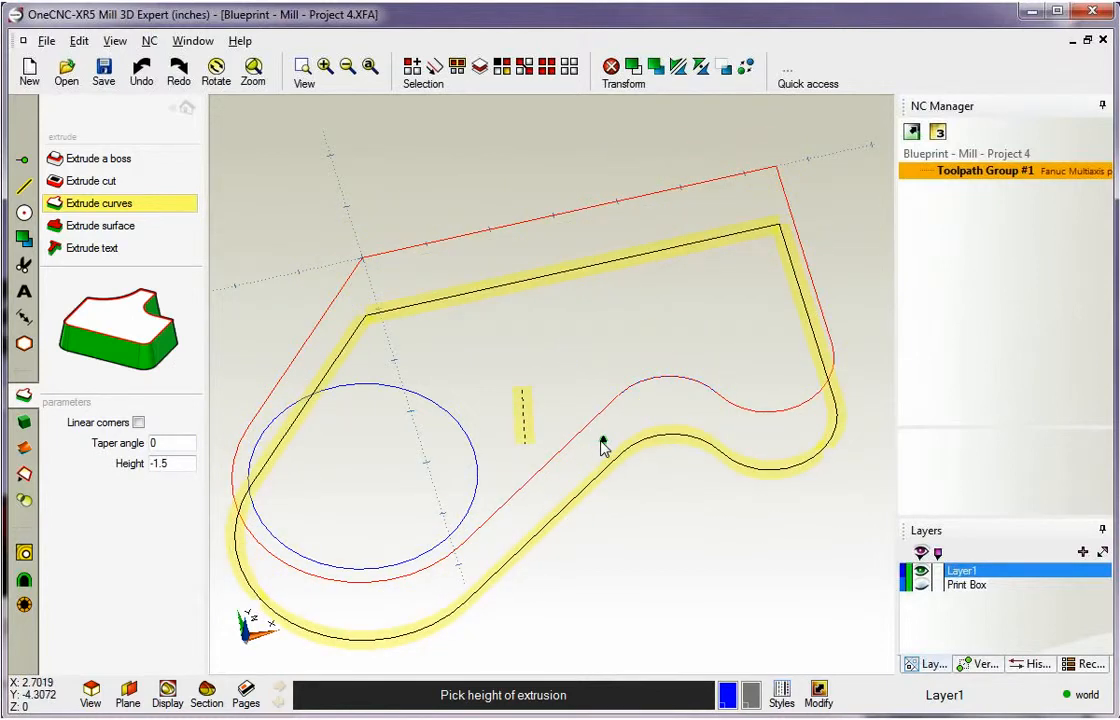
pyautogui.click(603, 447)
pyautogui.moveTo(612, 398); pyautogui.dragTo(619, 270, button='middle')
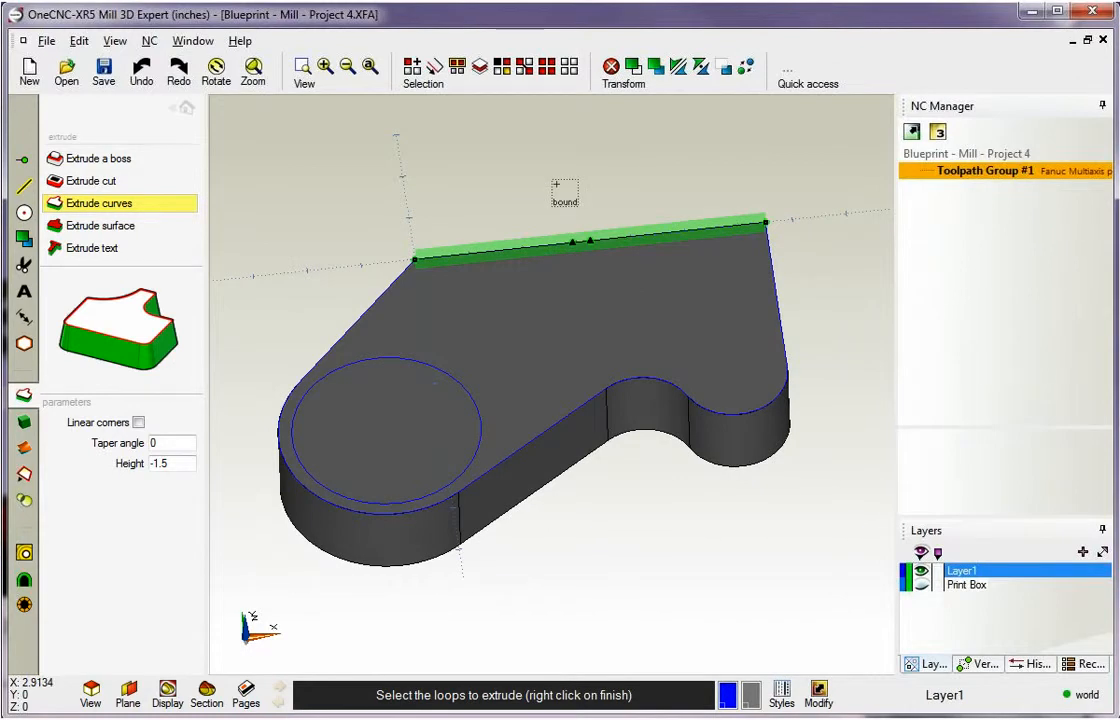
pyautogui.press('Escape')
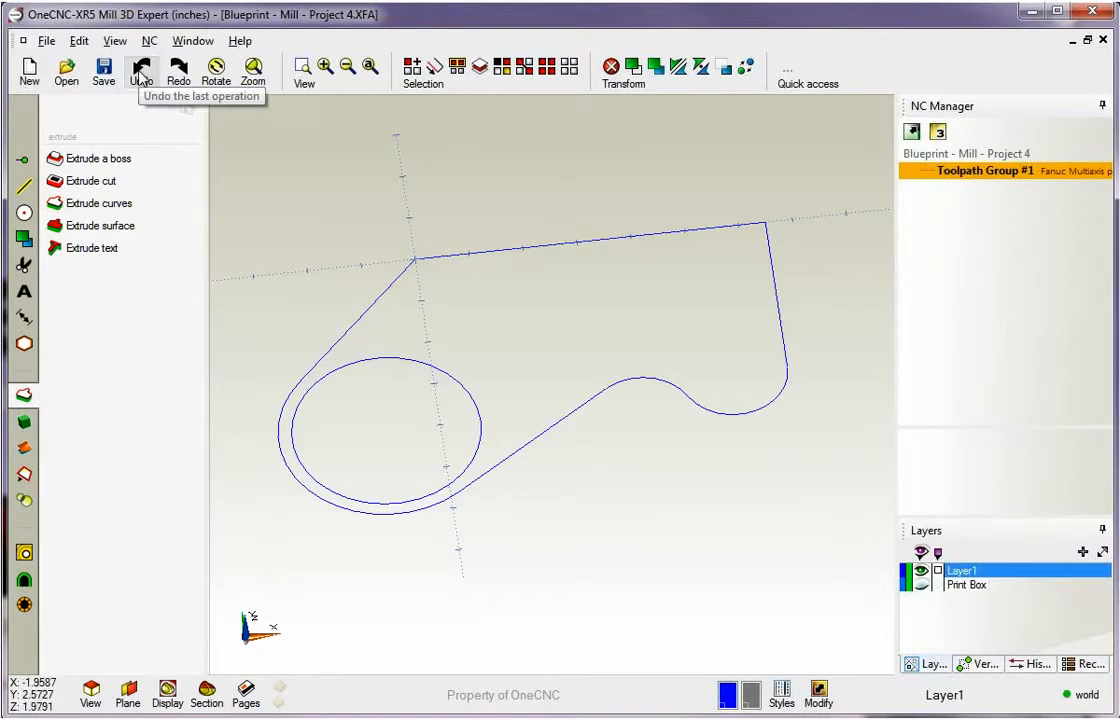
# Extrude the outer profile curves with an exact height of -0.835 inches, and undo the extrusion
pyautogui.moveTo(520, 375); pyautogui.dragTo(537, 382, button='middle')
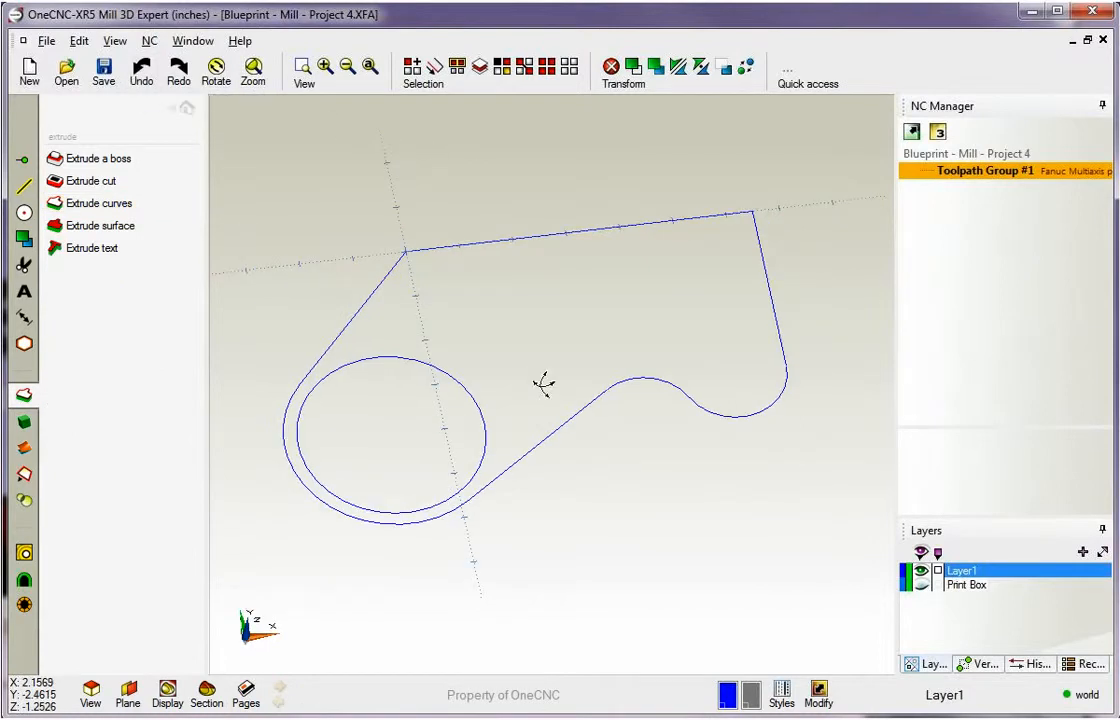
pyautogui.click(105, 205)
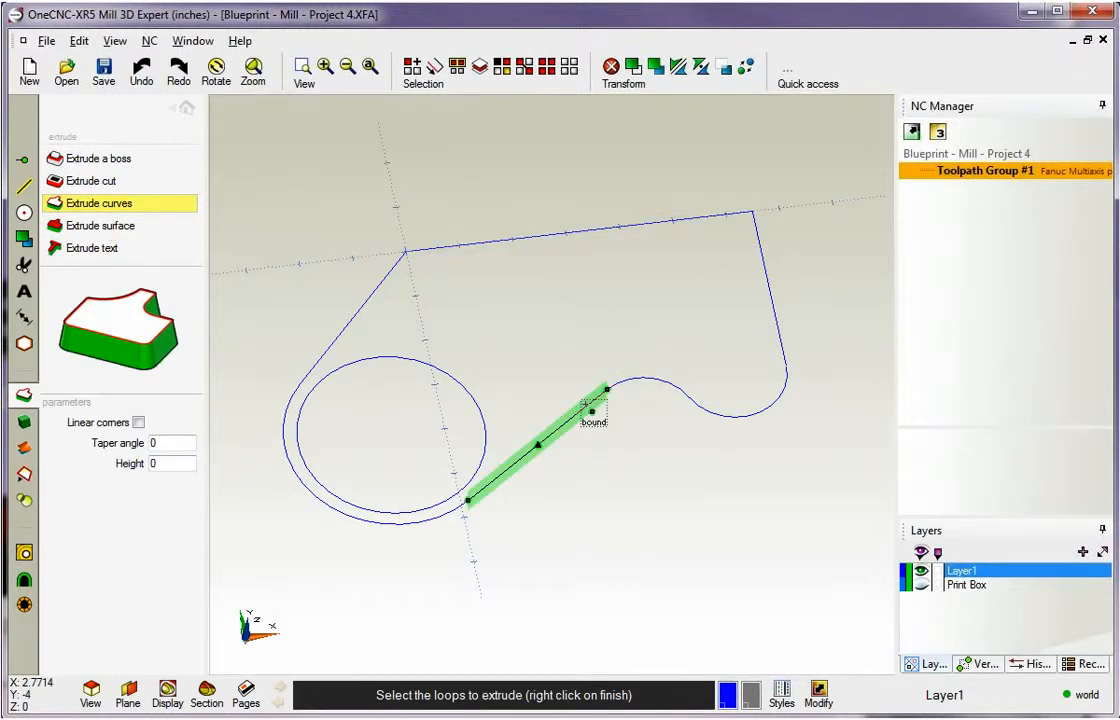
pyautogui.click(585, 404)
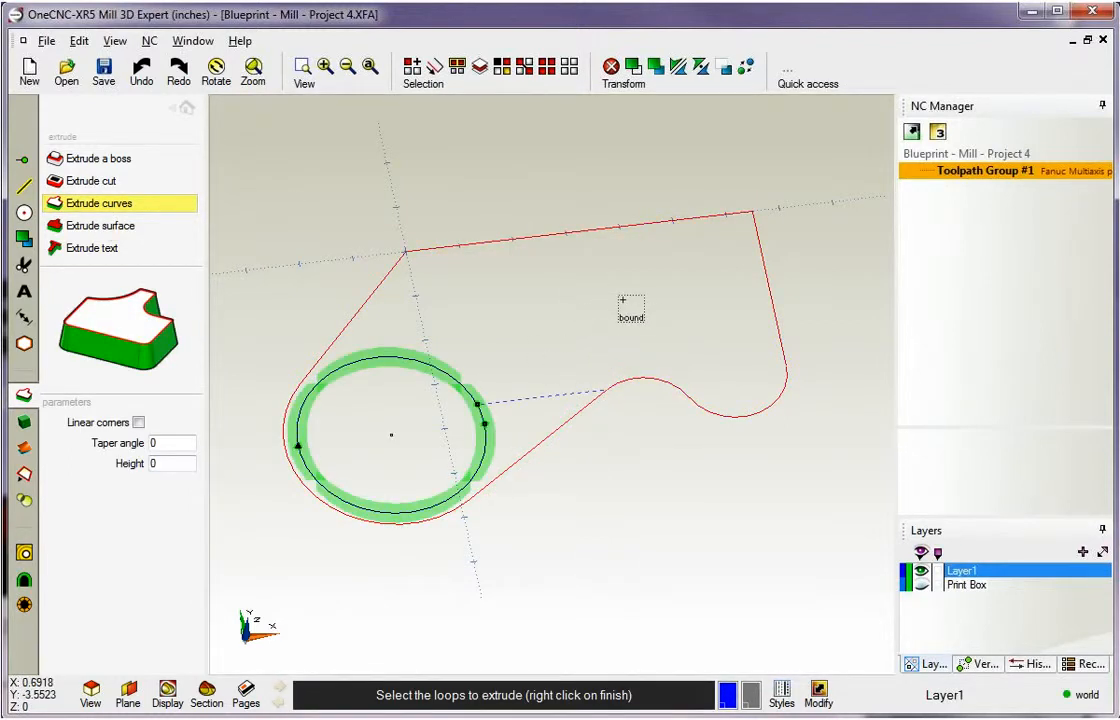
pyautogui.rightClick(622, 307)
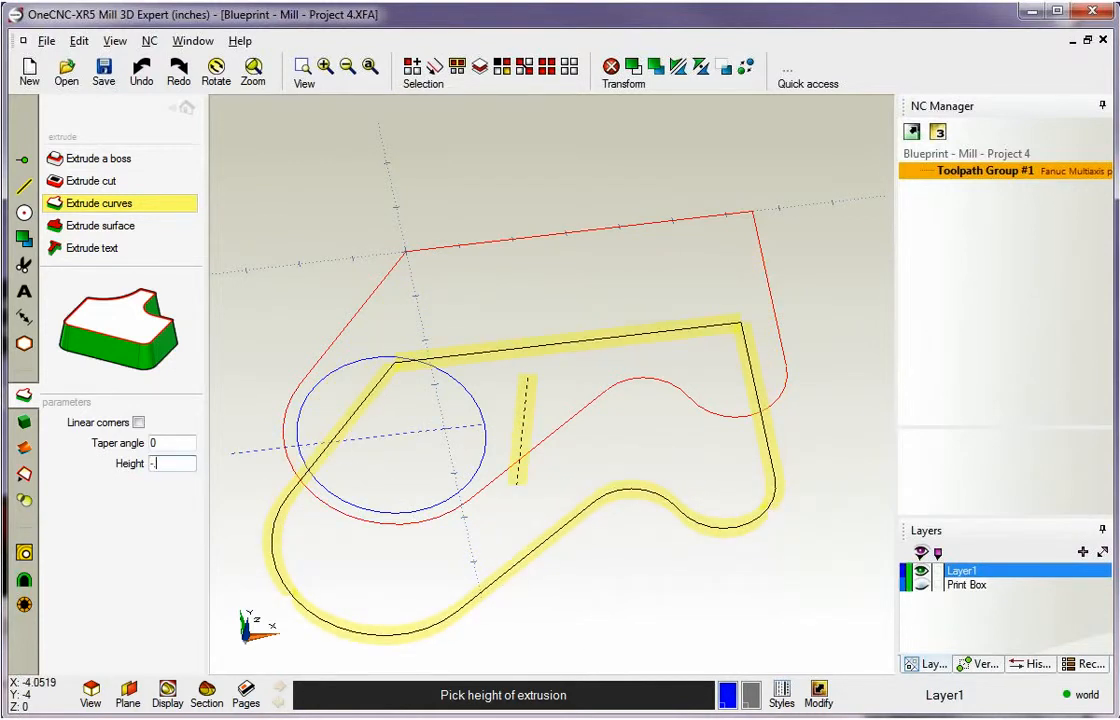
pyautogui.write('835')
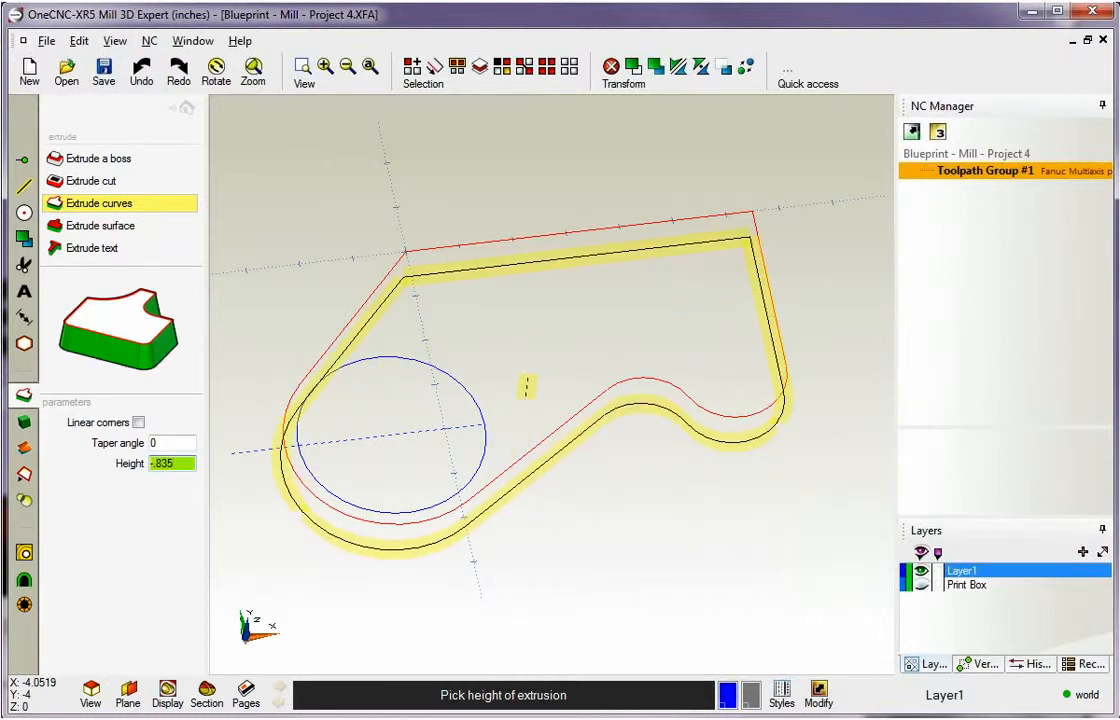
pyautogui.press('Return')
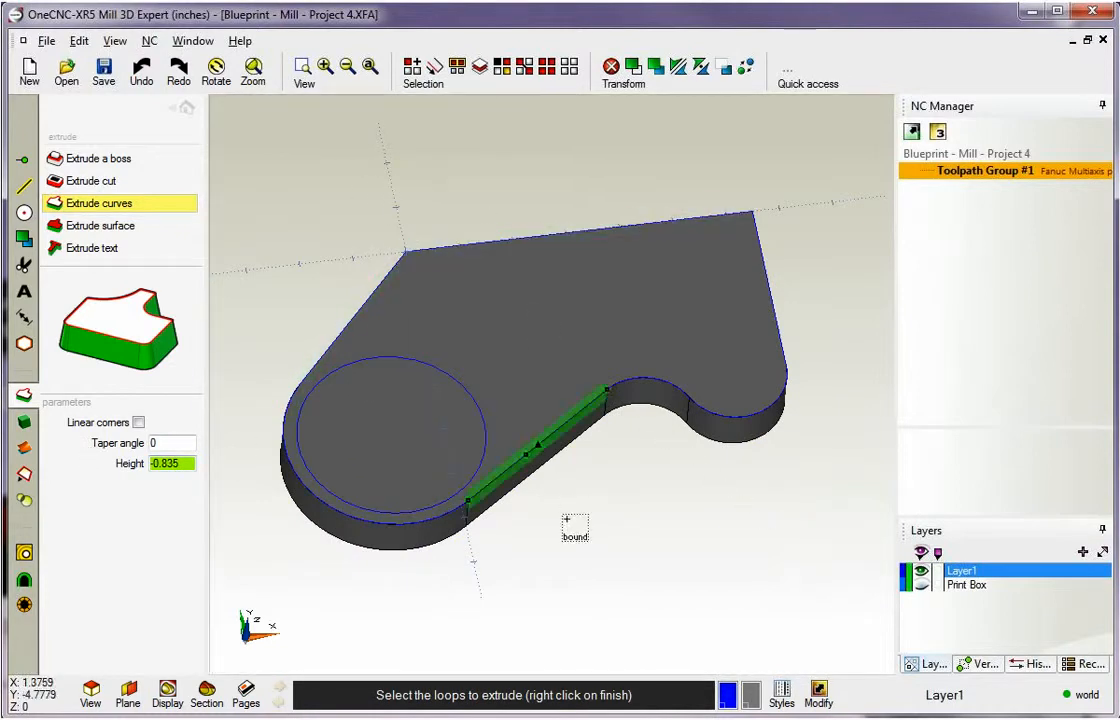
pyautogui.moveTo(449, 304); pyautogui.dragTo(425, 251, button='middle')
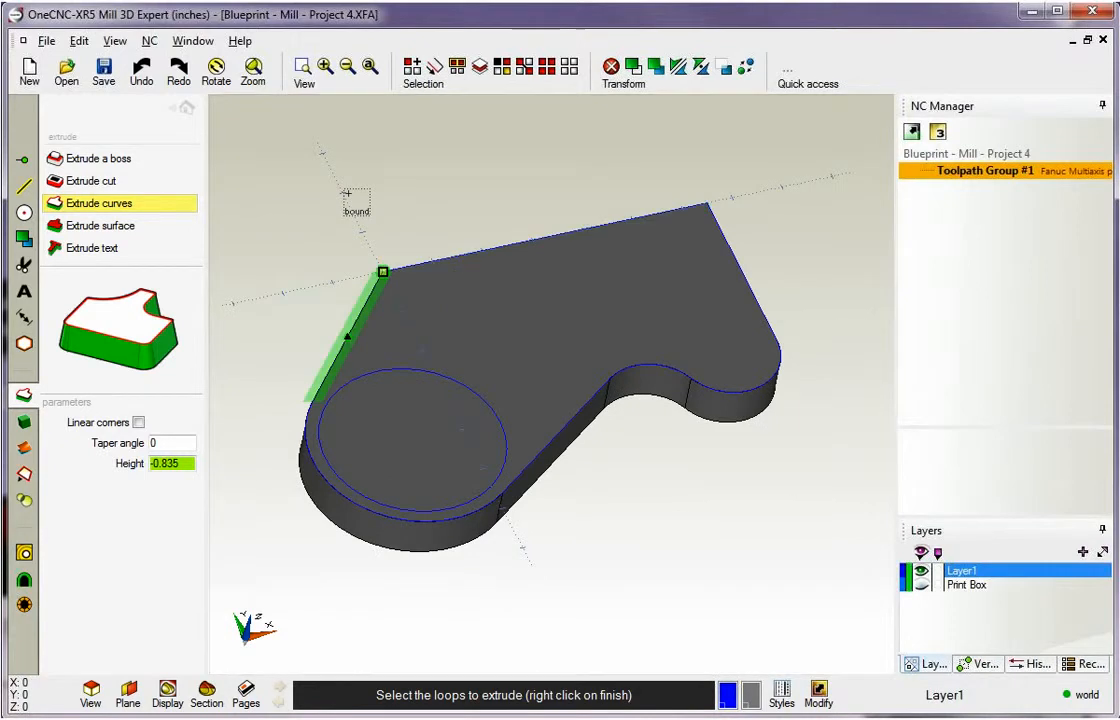
pyautogui.press('Escape')
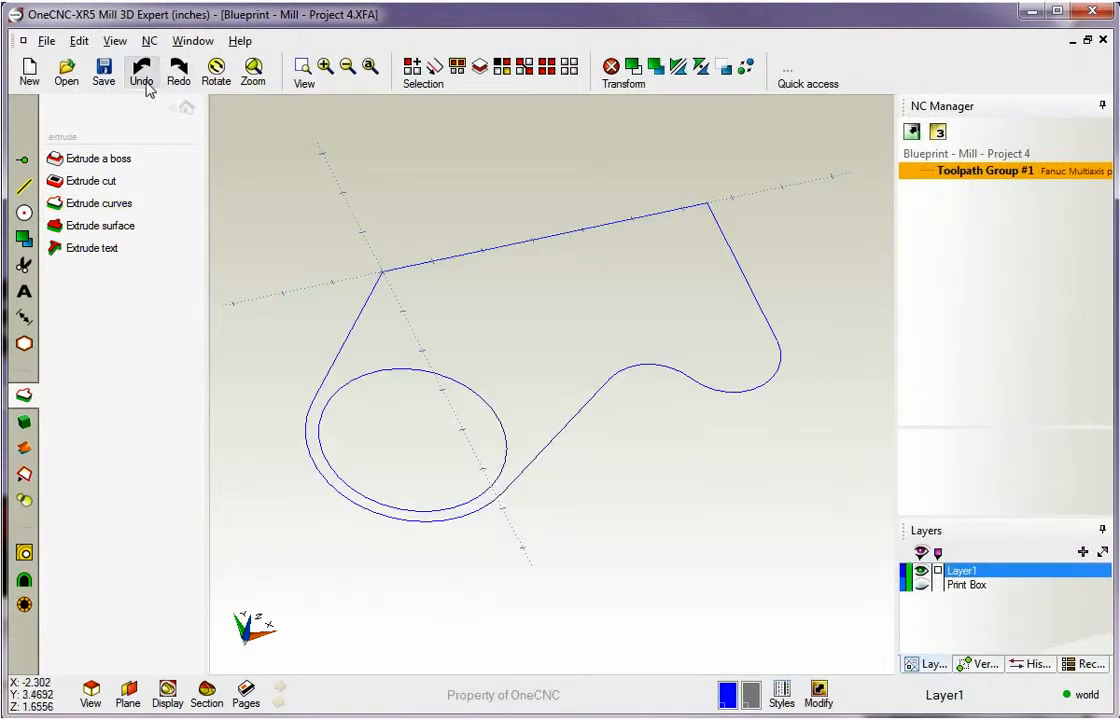
# Extrude the outer profile and the inner circle together to a height of -1.25 inches, and undo the extrusion
pyautogui.click(100, 203)
pyautogui.click(545, 237)
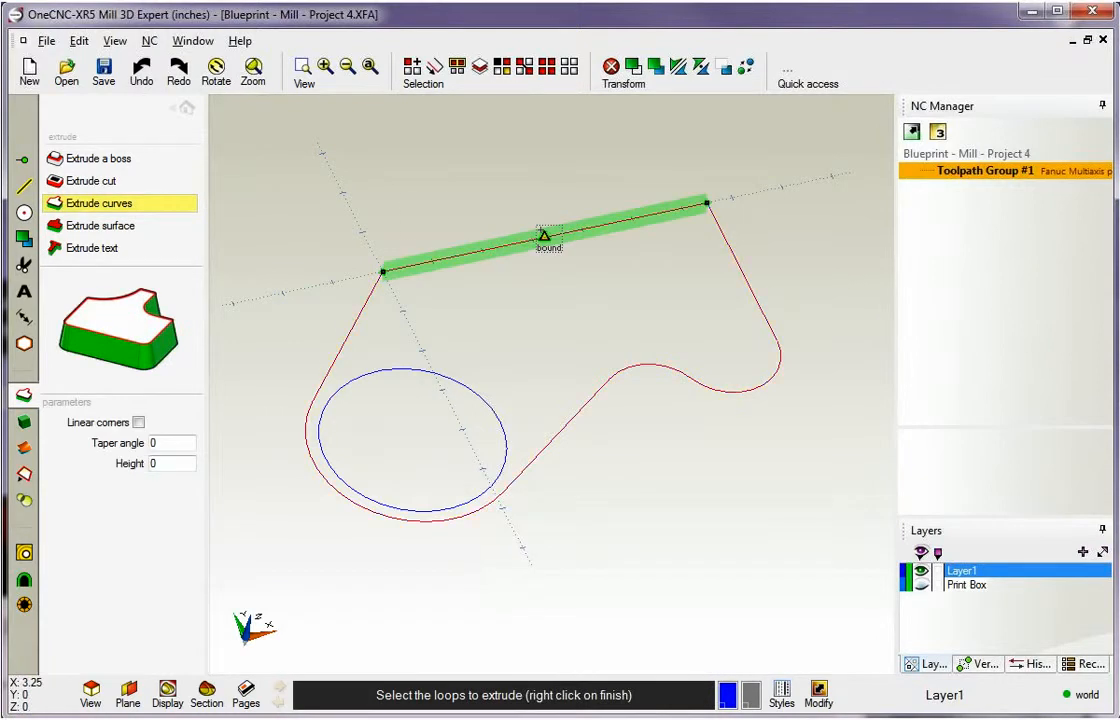
pyautogui.click(437, 370)
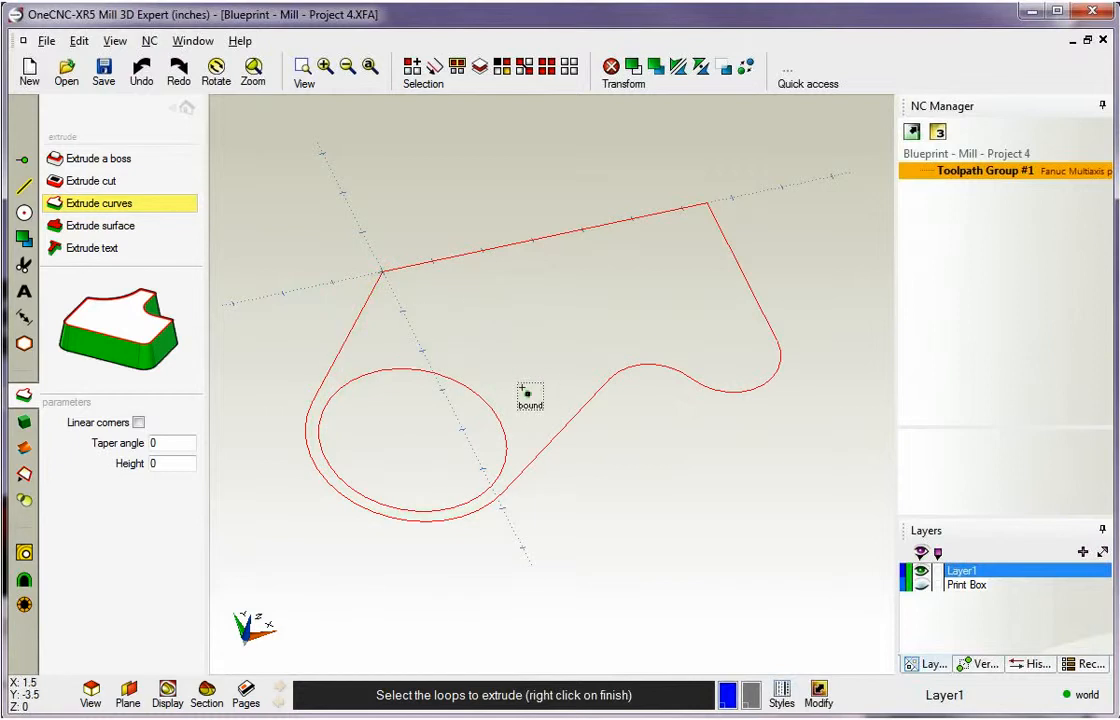
pyautogui.rightClick(603, 485)
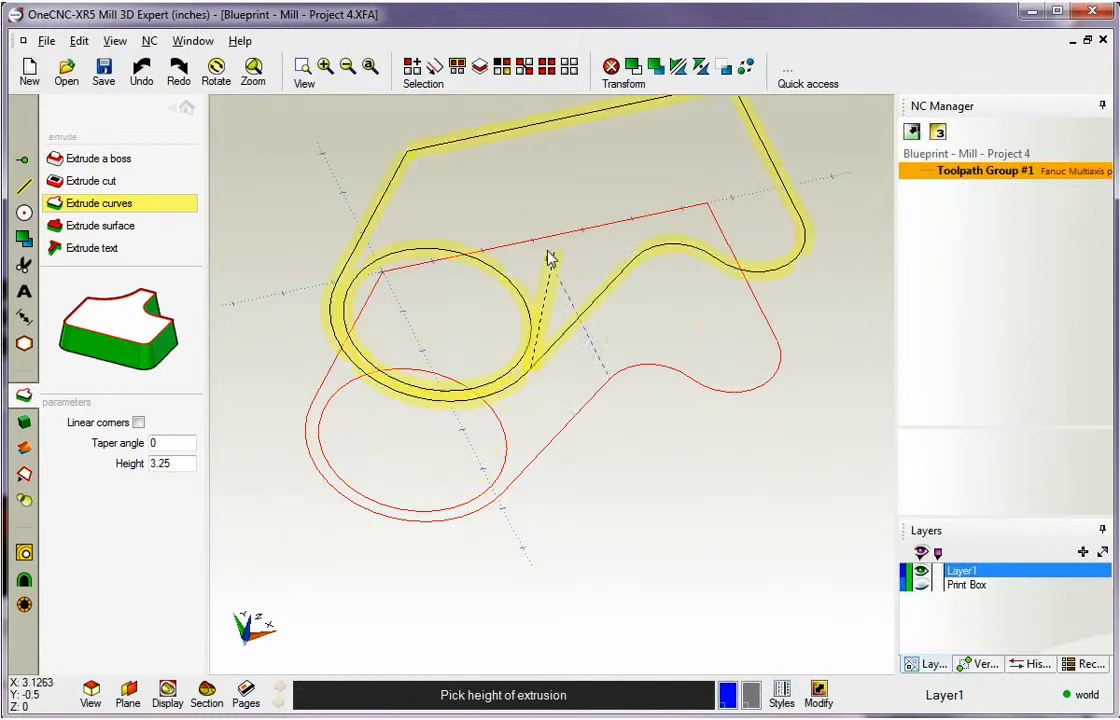
pyautogui.click(543, 420)
pyautogui.moveTo(612, 386); pyautogui.dragTo(613, 447, button='middle')
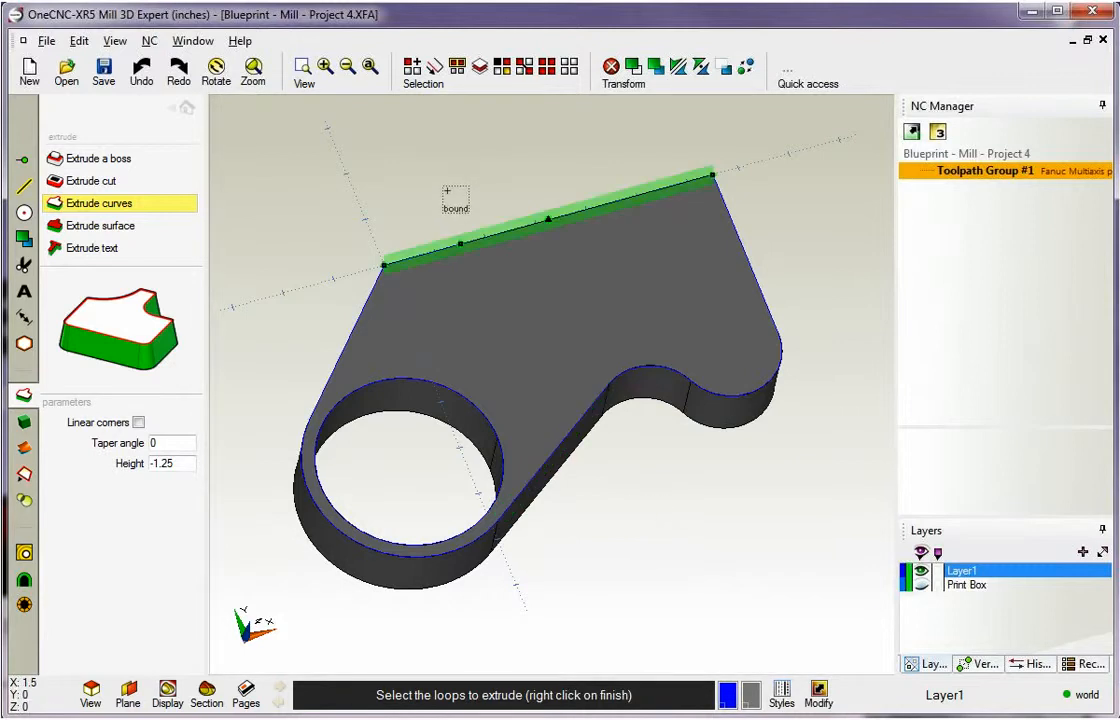
pyautogui.rightClick(443, 177)
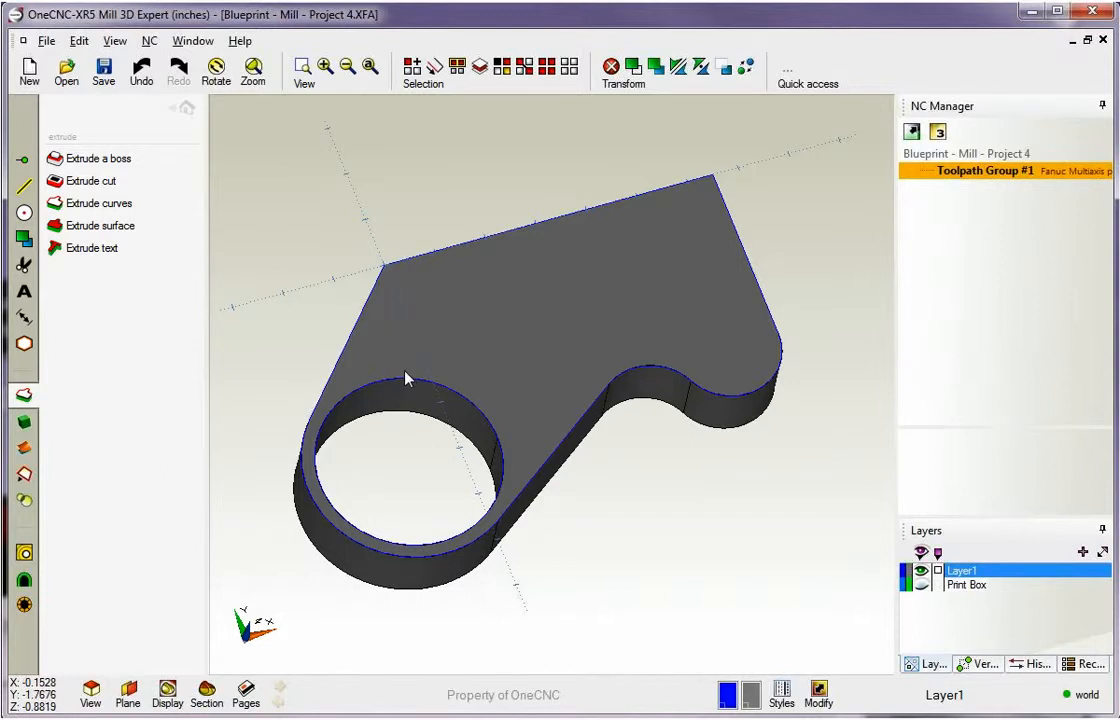
pyautogui.hotkey('ctrl', 'z')
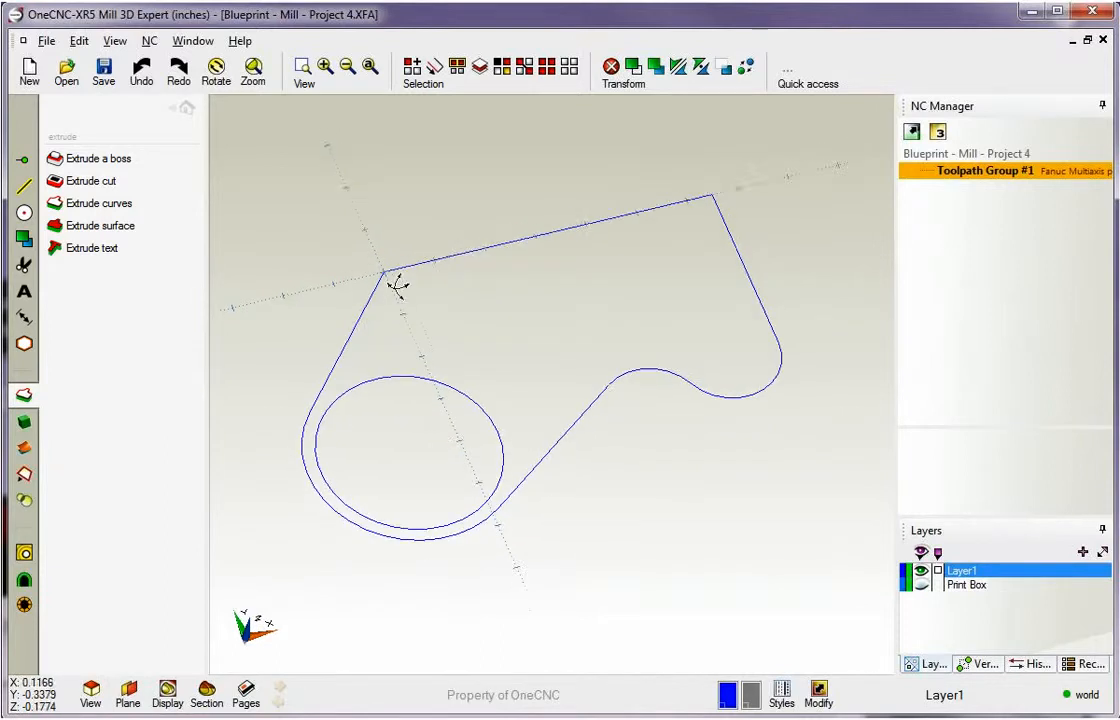
# Extrude only the outer profile curves to a height of -1 inch, leaving the circle out of the selection
pyautogui.click(128, 205)
pyautogui.click(492, 249)
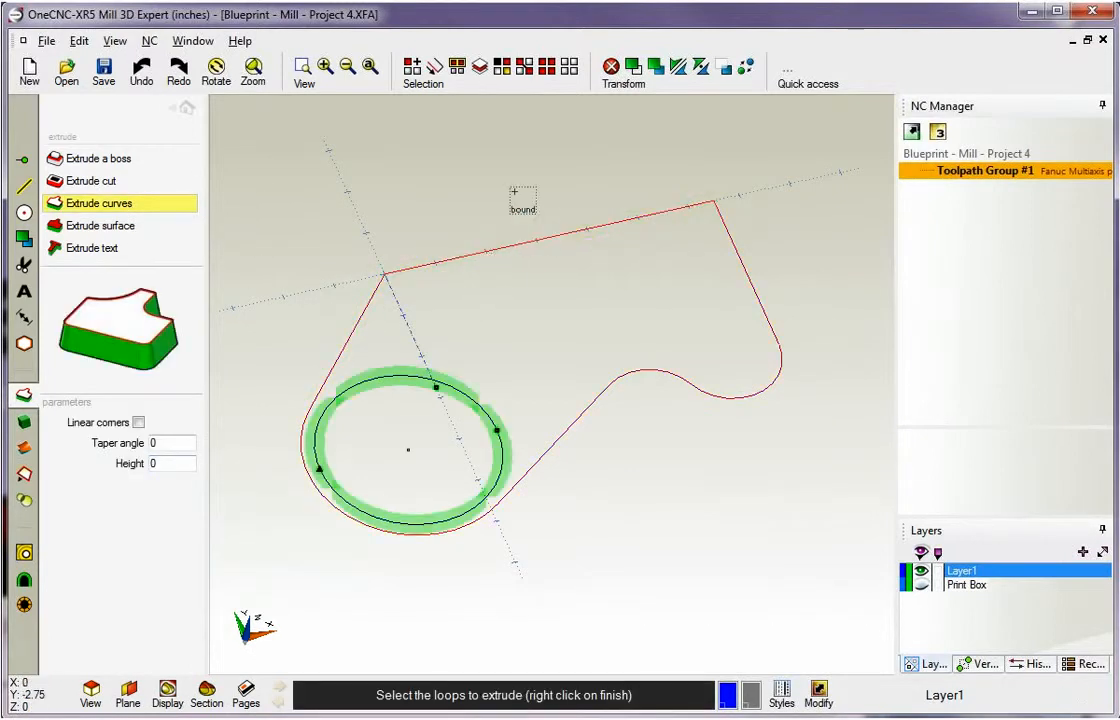
pyautogui.rightClick(509, 168)
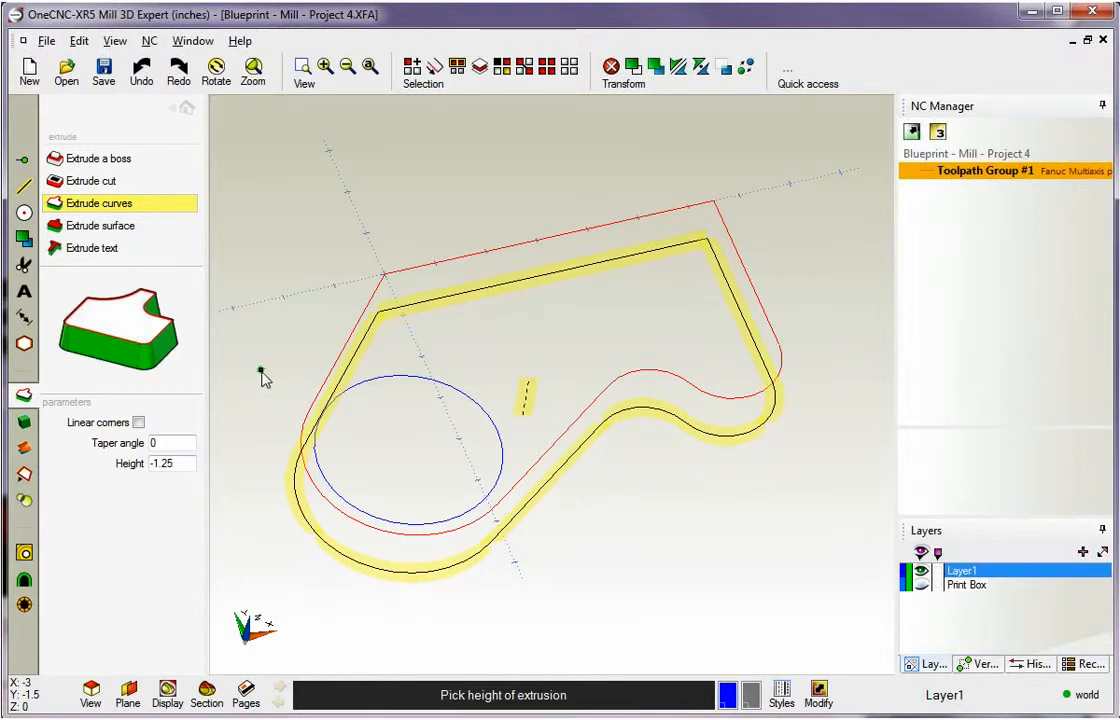
pyautogui.click(260, 370)
pyautogui.moveTo(478, 350)
pyautogui.mouseDown(button='middle')
pyautogui.moveTo(440, 245)
pyautogui.moveTo(472, 350)
pyautogui.mouseUp(button='middle')
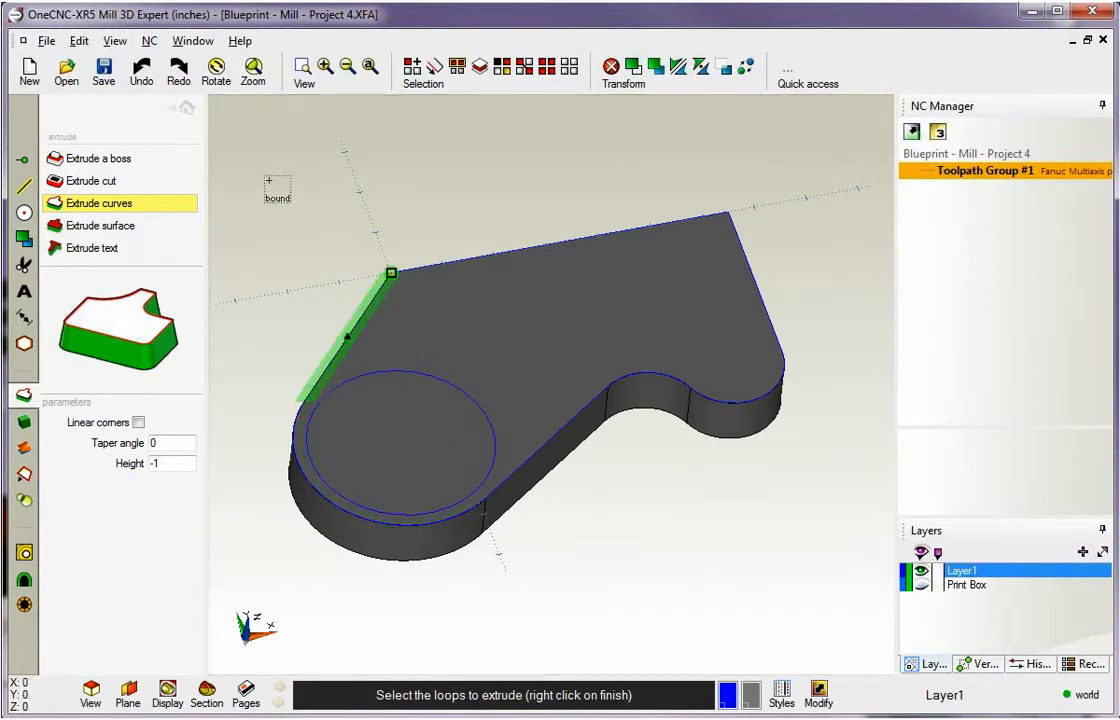
# Extrude a boss from the circle on the plate's top face to a height of 1 inch
pyautogui.click(108, 162)
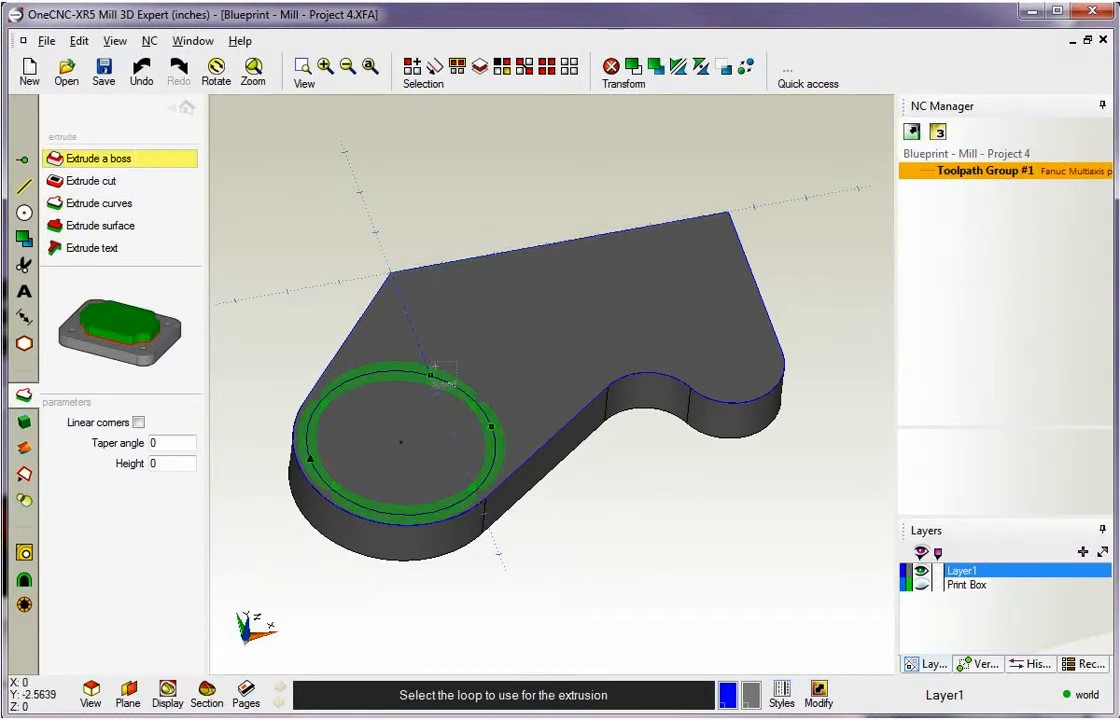
pyautogui.click(437, 378)
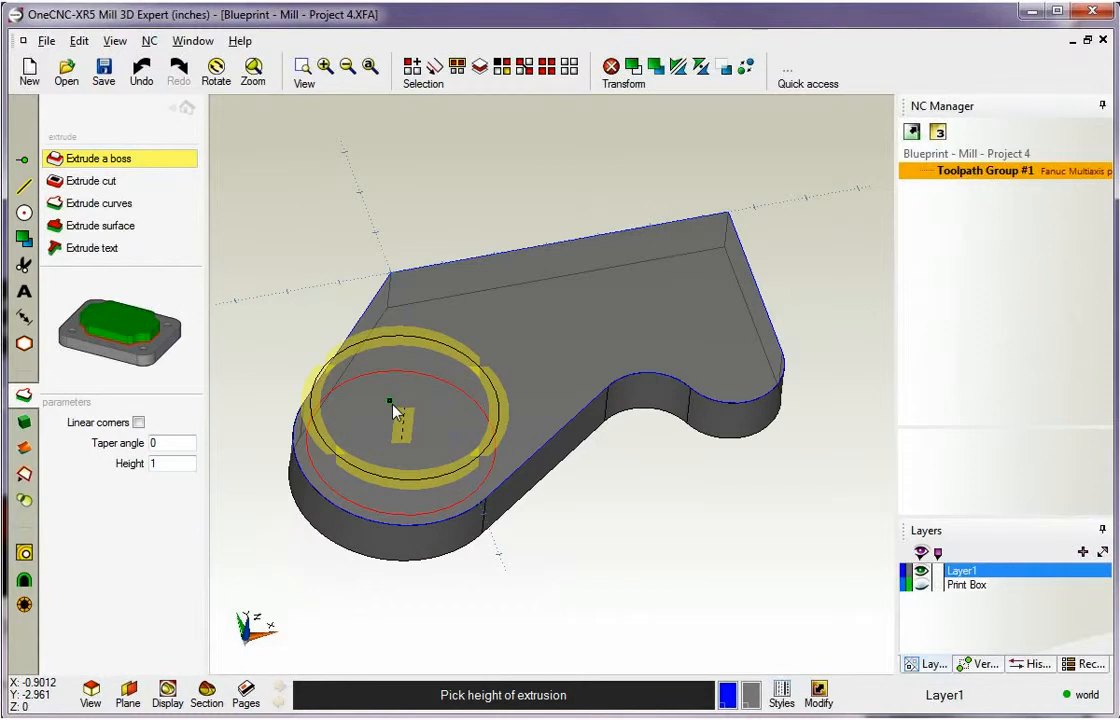
pyautogui.click(392, 404)
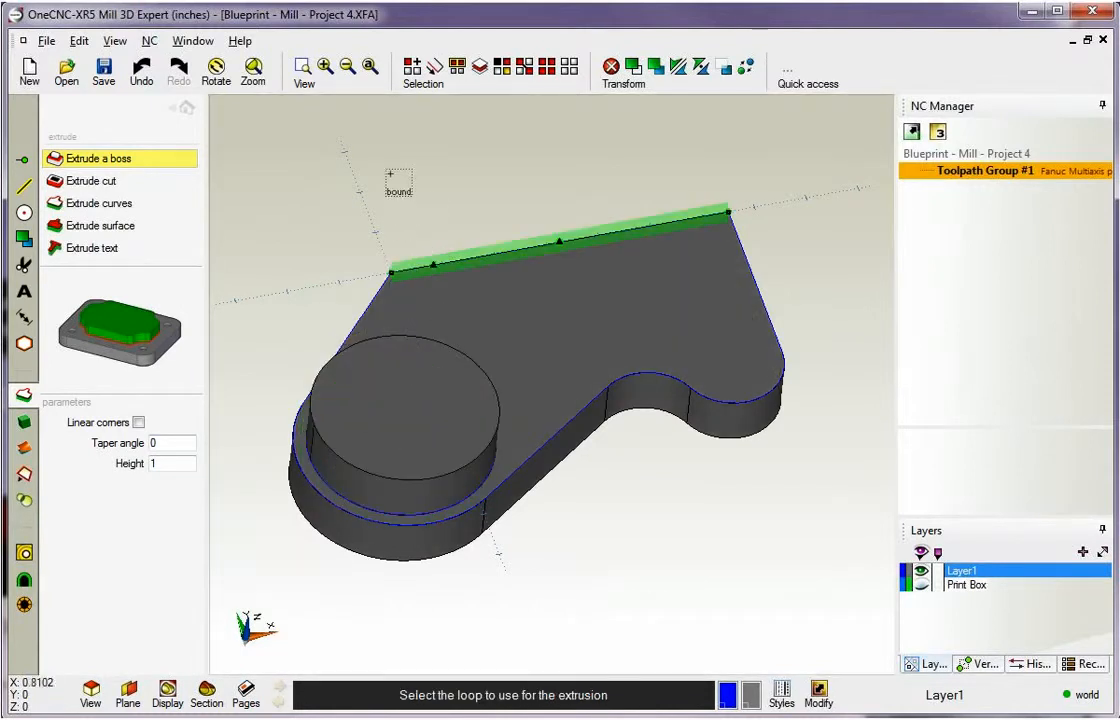
pyautogui.moveTo(383, 194)
pyautogui.mouseDown(button='middle')
pyautogui.moveTo(352, 132)
pyautogui.moveTo(452, 295)
pyautogui.moveTo(404, 167)
pyautogui.moveTo(394, 190)
pyautogui.mouseUp(button='middle')
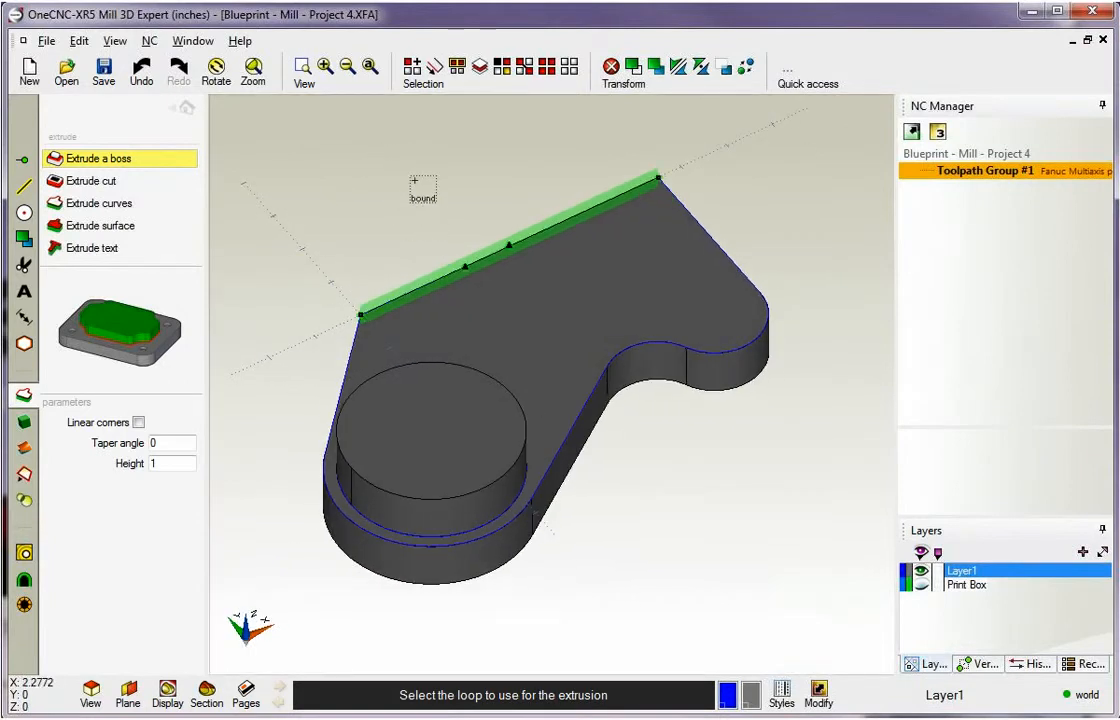
pyautogui.press('Escape')
# Select the solid to check how the plate and boss are joined, and undo the boss extrusion
pyautogui.moveTo(492, 300); pyautogui.dragTo(412, 268, button='middle')
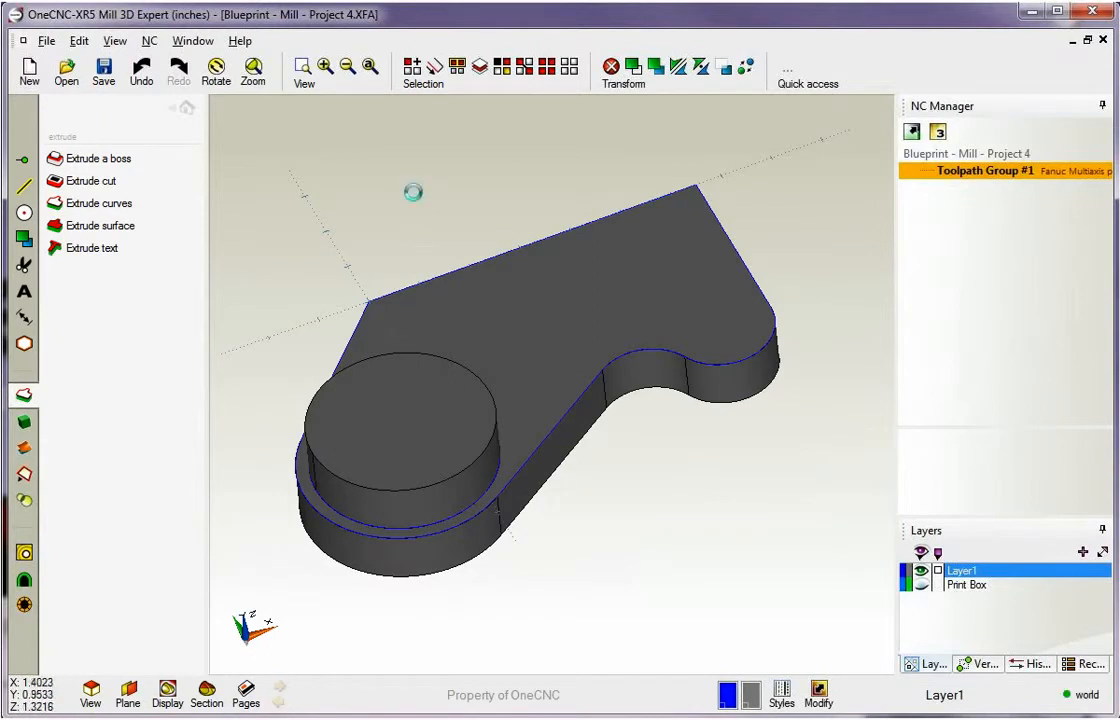
pyautogui.press('Delete')
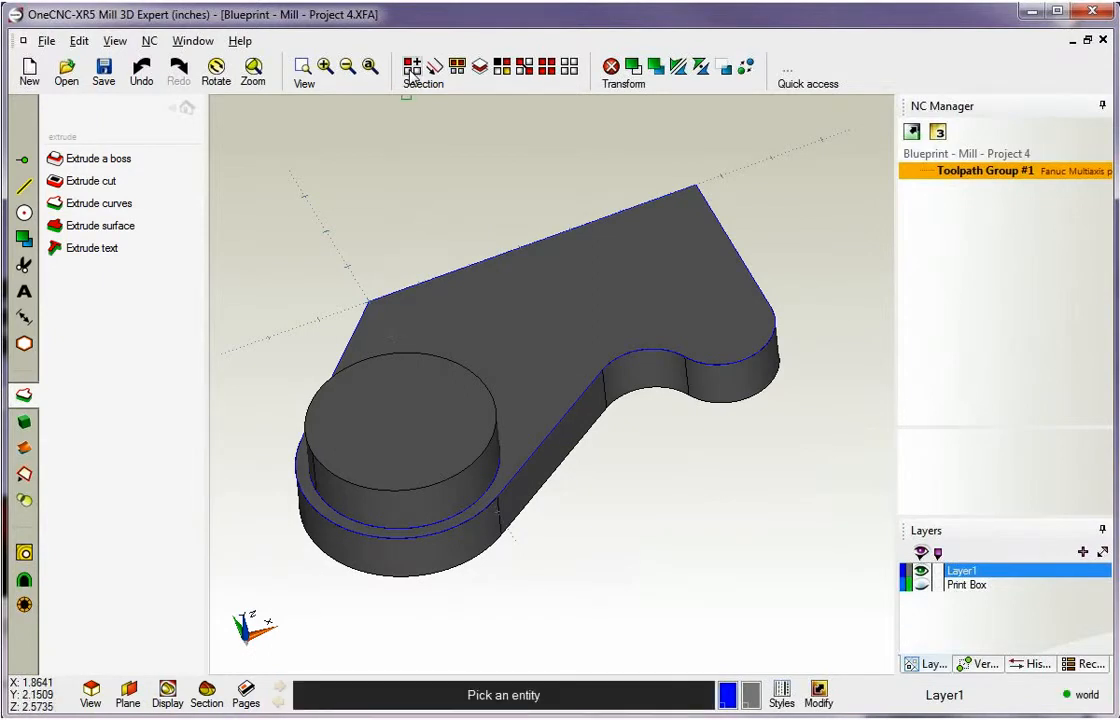
pyautogui.click(574, 301)
pyautogui.moveTo(392, 232); pyautogui.dragTo(451, 326, button='middle')
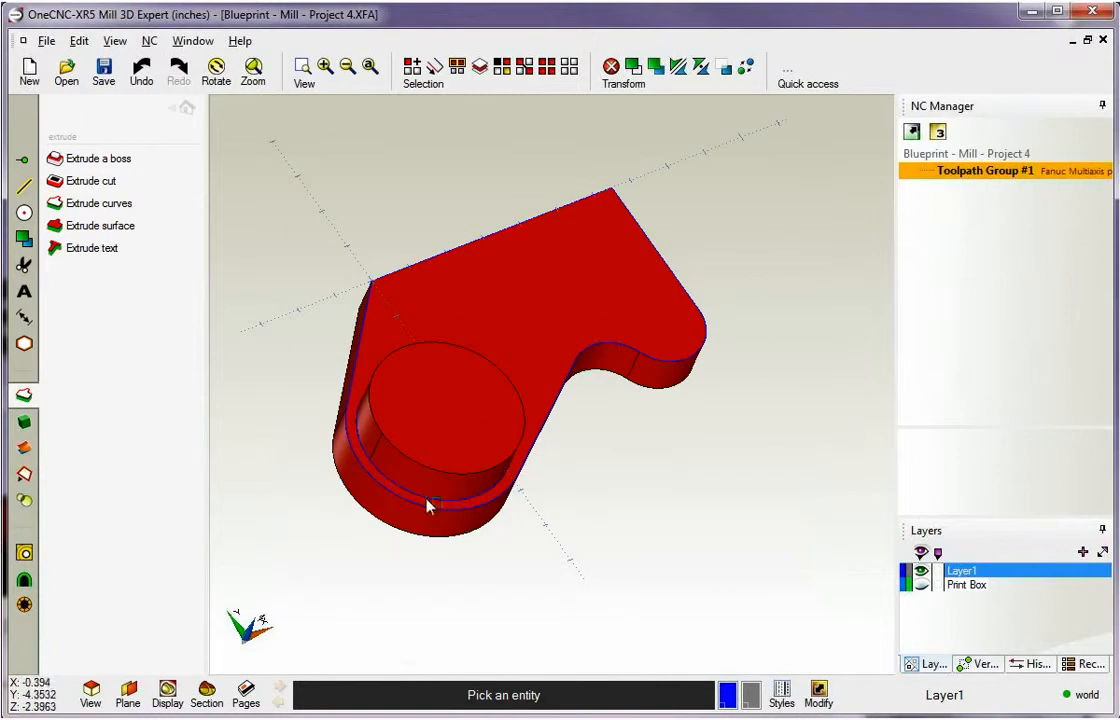
pyautogui.click(400, 193)
pyautogui.hotkey('ctrl', 'z')
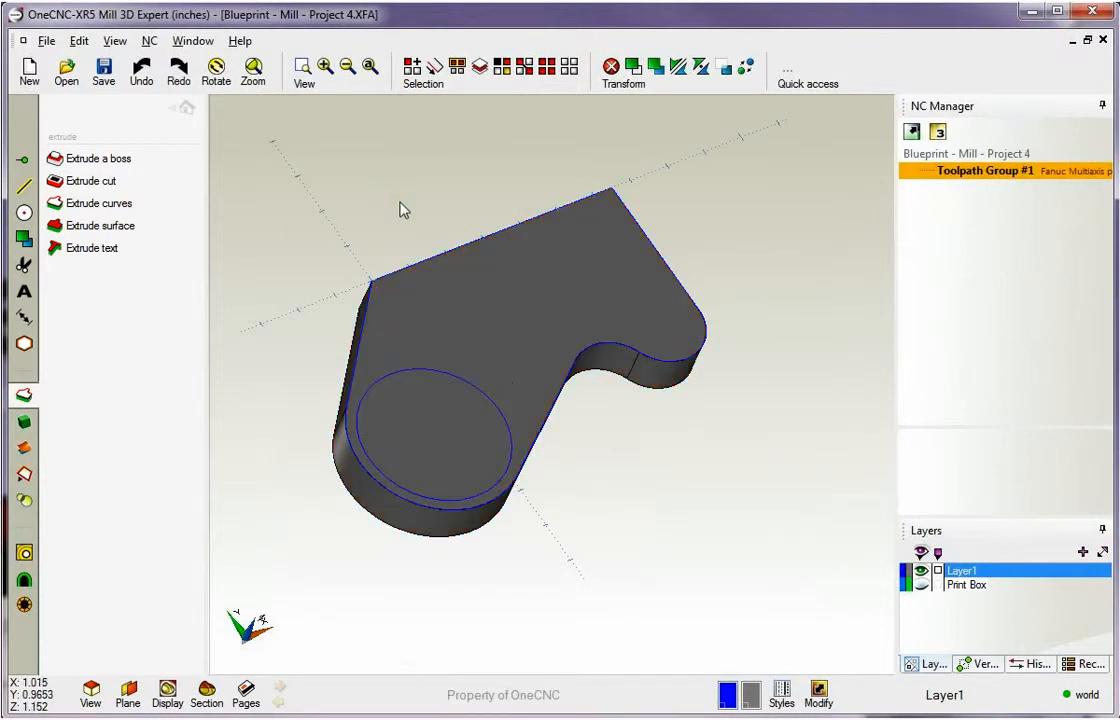
# Extrude the circle on the plate's top face with Extrude curves to a height of 1 inch
pyautogui.click(123, 207)
pyautogui.click(447, 372)
pyautogui.rightClick(498, 328)
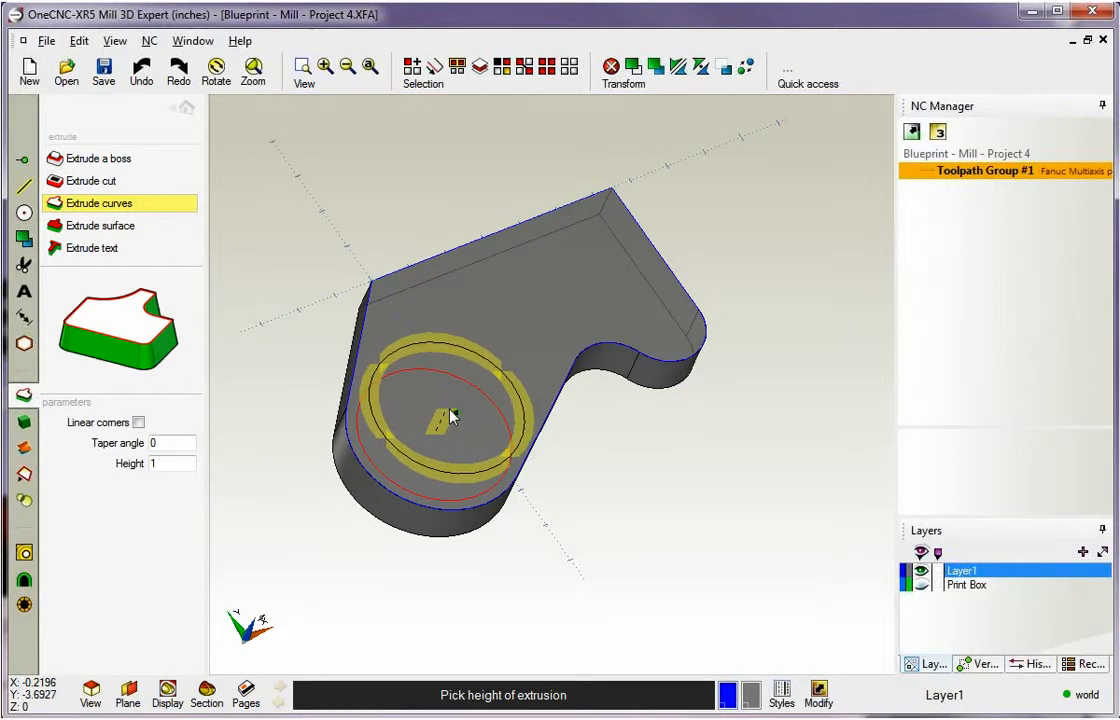
pyautogui.click(450, 416)
pyautogui.rightClick(617, 456)
pyautogui.moveTo(617, 456); pyautogui.dragTo(552, 439, button='middle')
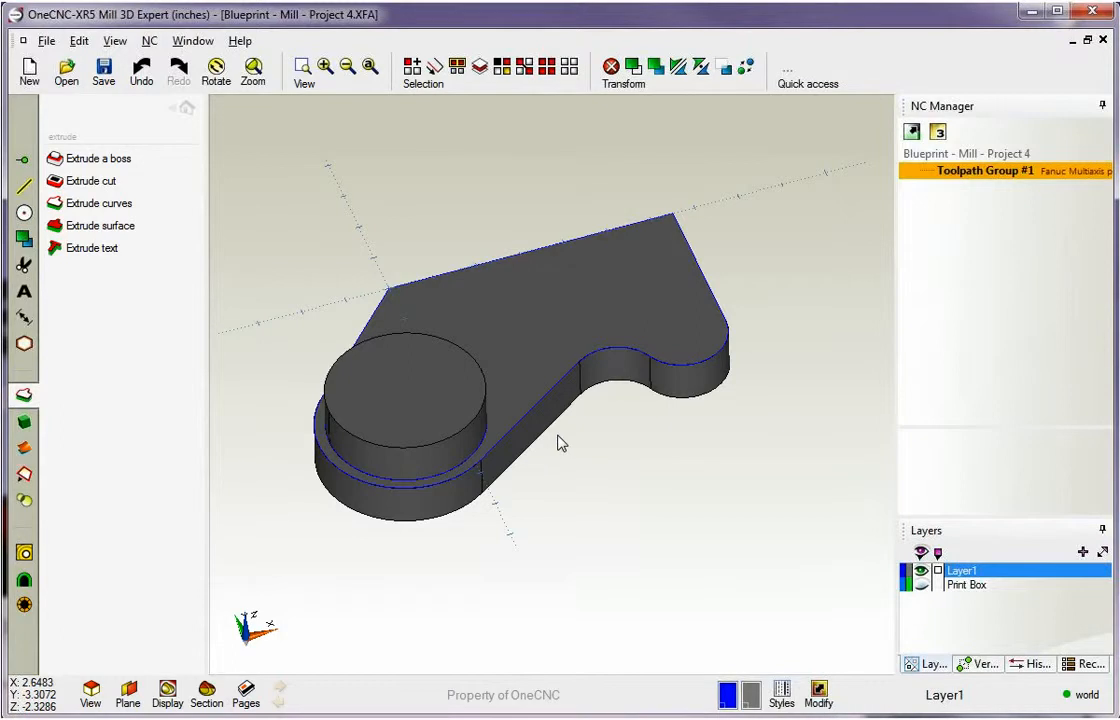
# Select the plate and the cylinder in turn to check whether they are separate solids, and undo the cylinder's extrusion
pyautogui.press('s')
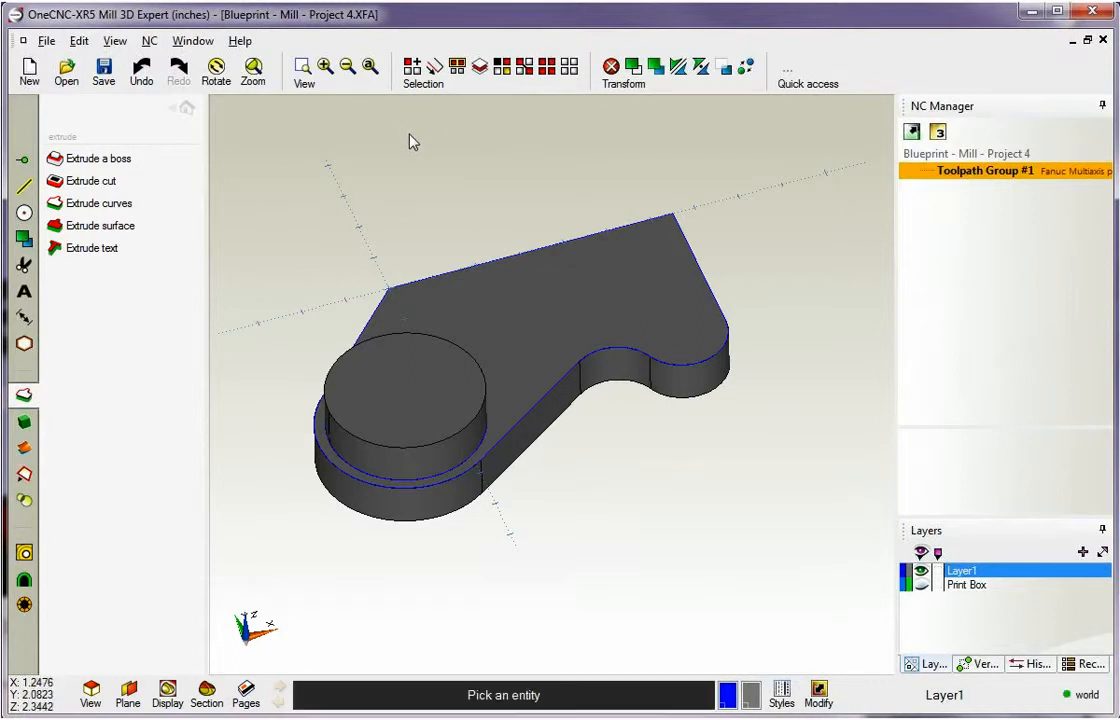
pyautogui.click(558, 295)
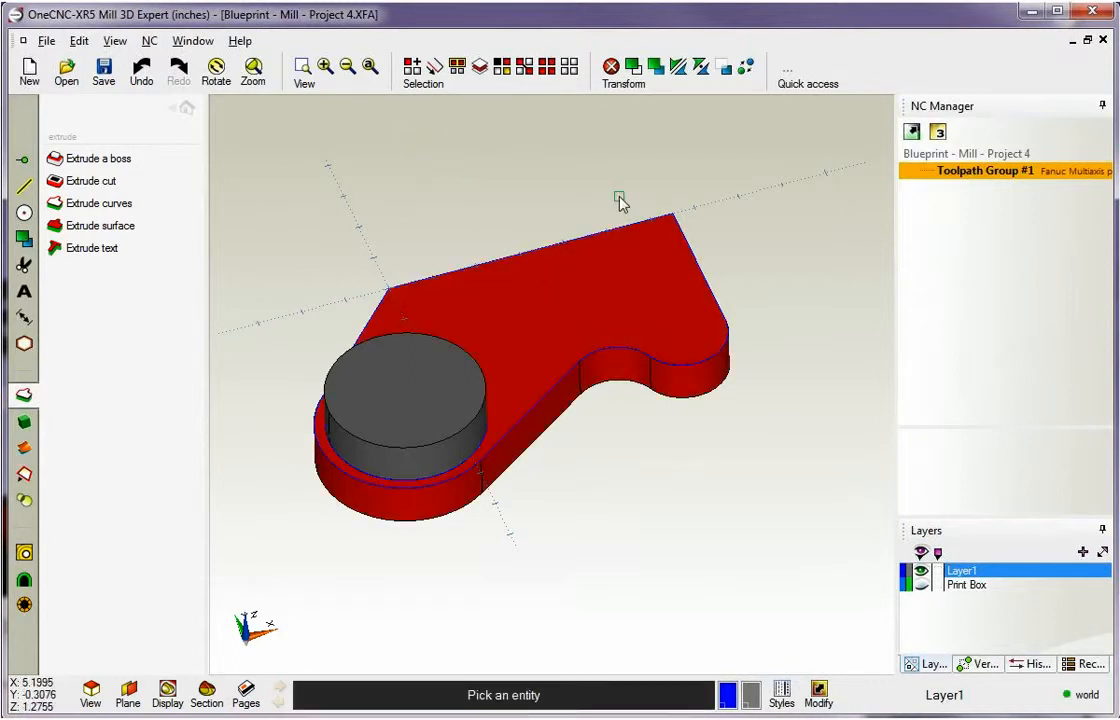
pyautogui.click(430, 380)
pyautogui.moveTo(438, 270); pyautogui.dragTo(468, 277, button='middle')
pyautogui.scroll(3, 468, 277)
pyautogui.moveTo(474, 357); pyautogui.dragTo(590, 190, button='middle')
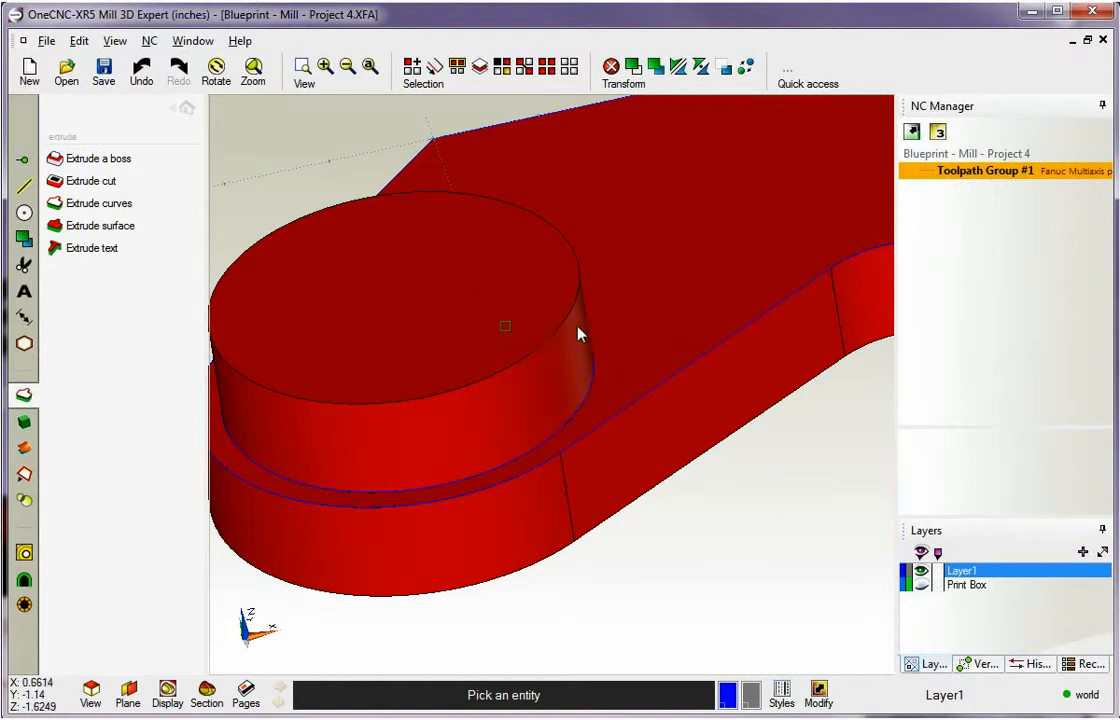
pyautogui.scroll(-2, 340, 182)
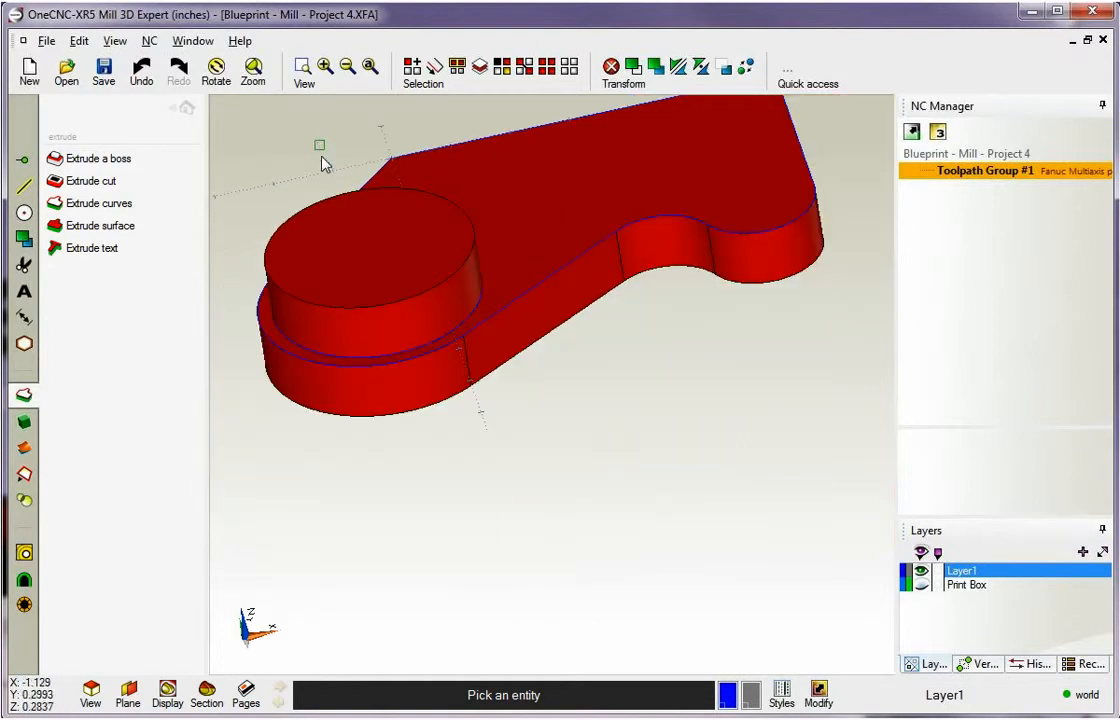
pyautogui.scroll(-1, 357, 248)
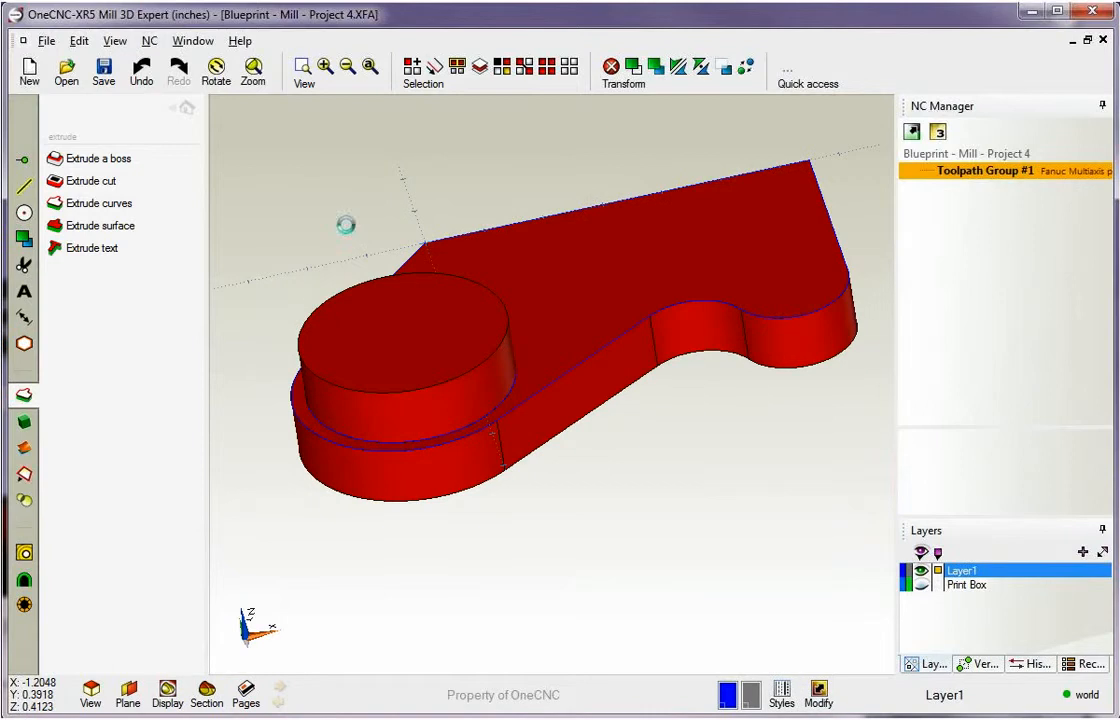
pyautogui.hotkey('ctrl', 'z')
# Extrude a boss from the circle on the plate's top face again, to a height of 1 inch
pyautogui.click(115, 159)
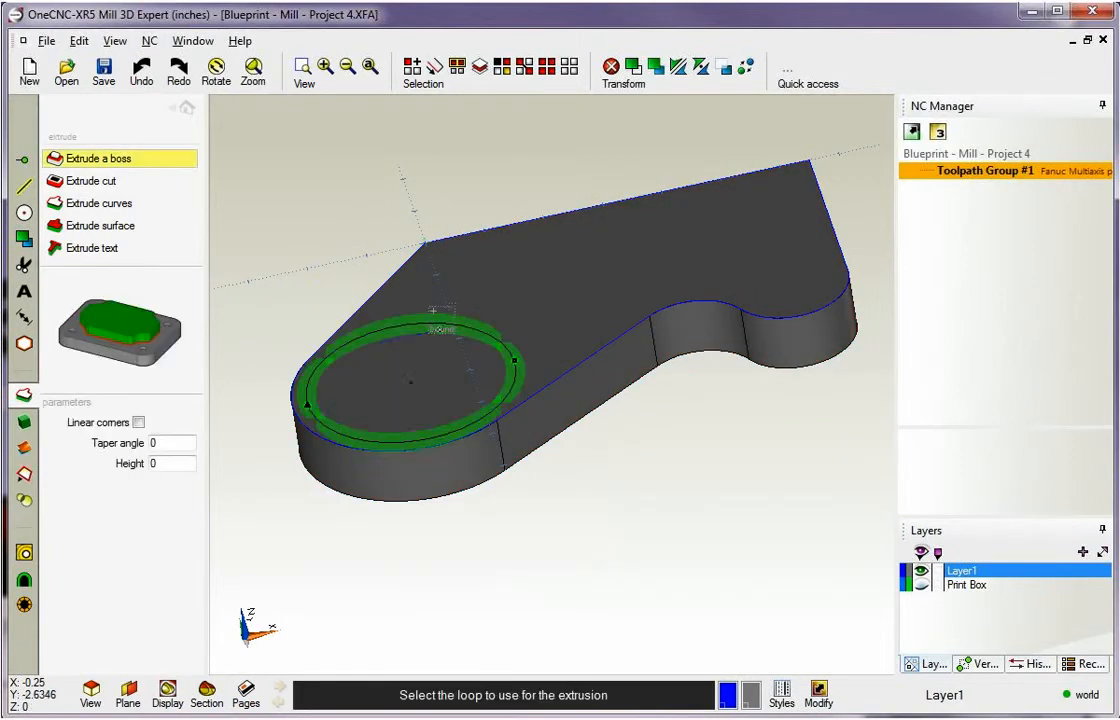
pyautogui.click(431, 307)
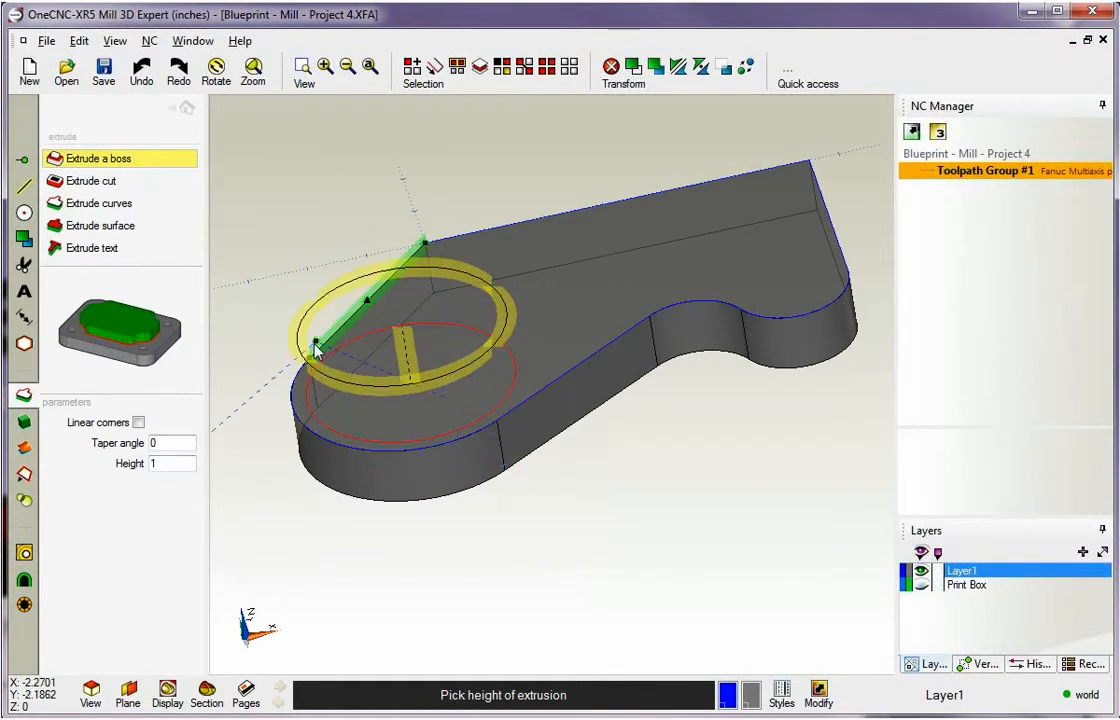
pyautogui.click(317, 350)
pyautogui.press('Escape')
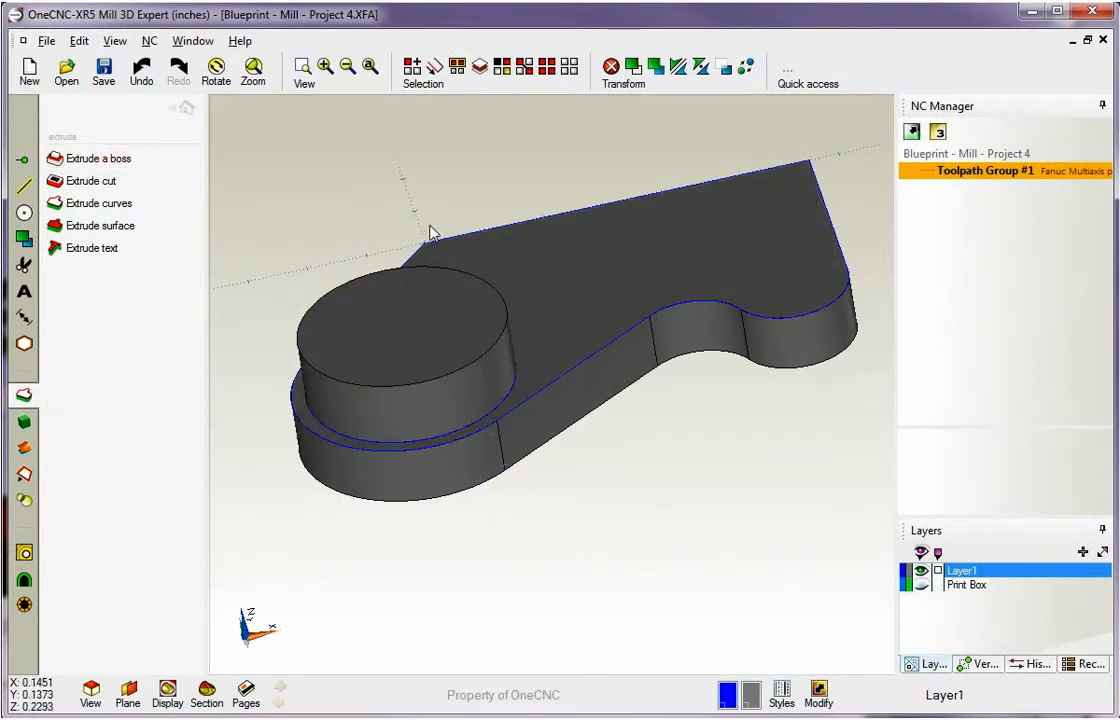
# Select the solid to check whether the boss and the plate form one body, and clear the selection
pyautogui.moveTo(618, 291); pyautogui.dragTo(545, 286, button='middle')
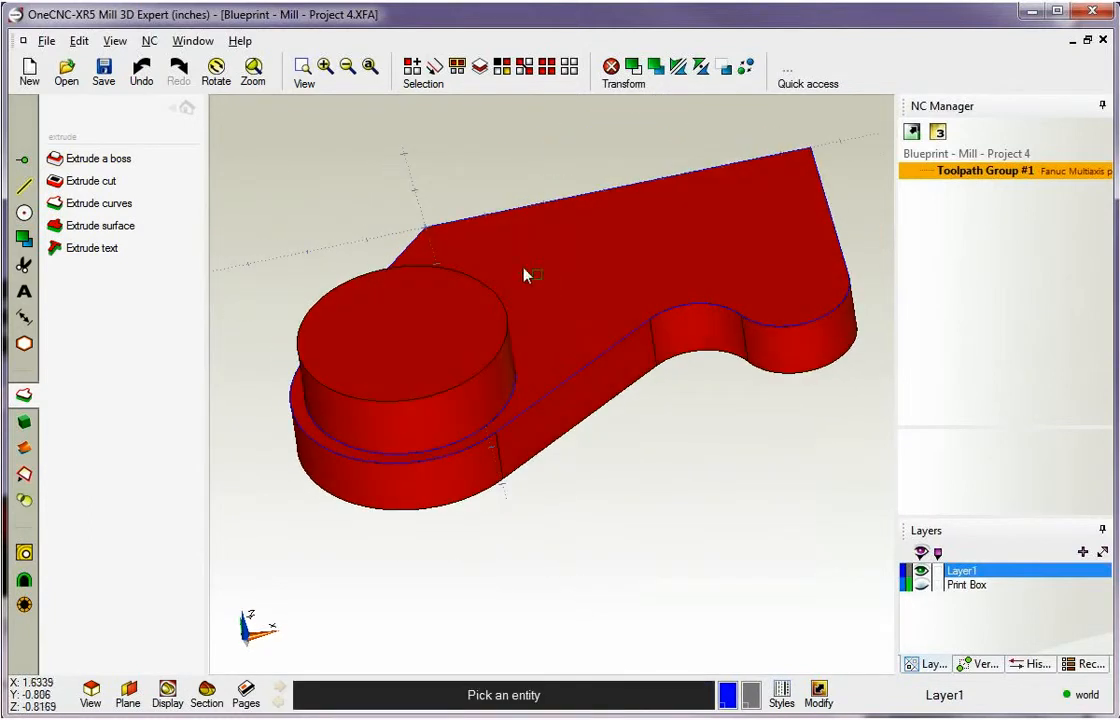
pyautogui.press('Escape')
pyautogui.moveTo(426, 215); pyautogui.dragTo(436, 258, button='middle')
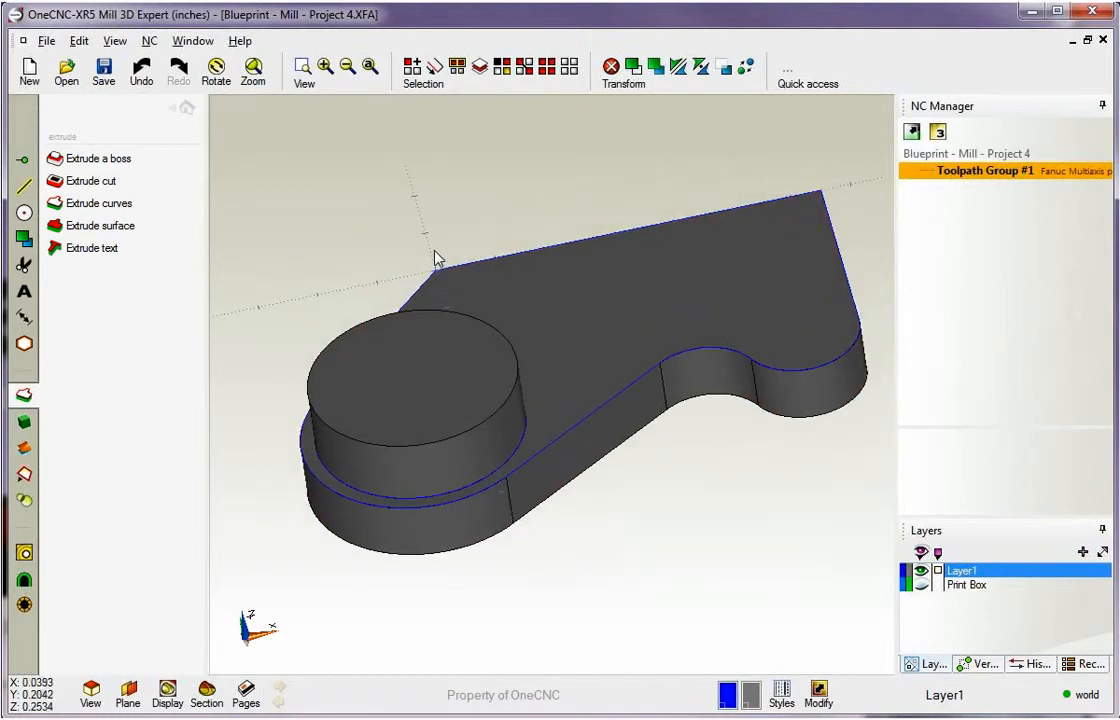
# Draw a closed four-sided line profile with a slanted lower edge over the plate's square corner, starting at X 3.625, Y 1.125 and 3.875 inches wide
pyautogui.rightClick(505, 264)
pyautogui.click(500, 116)
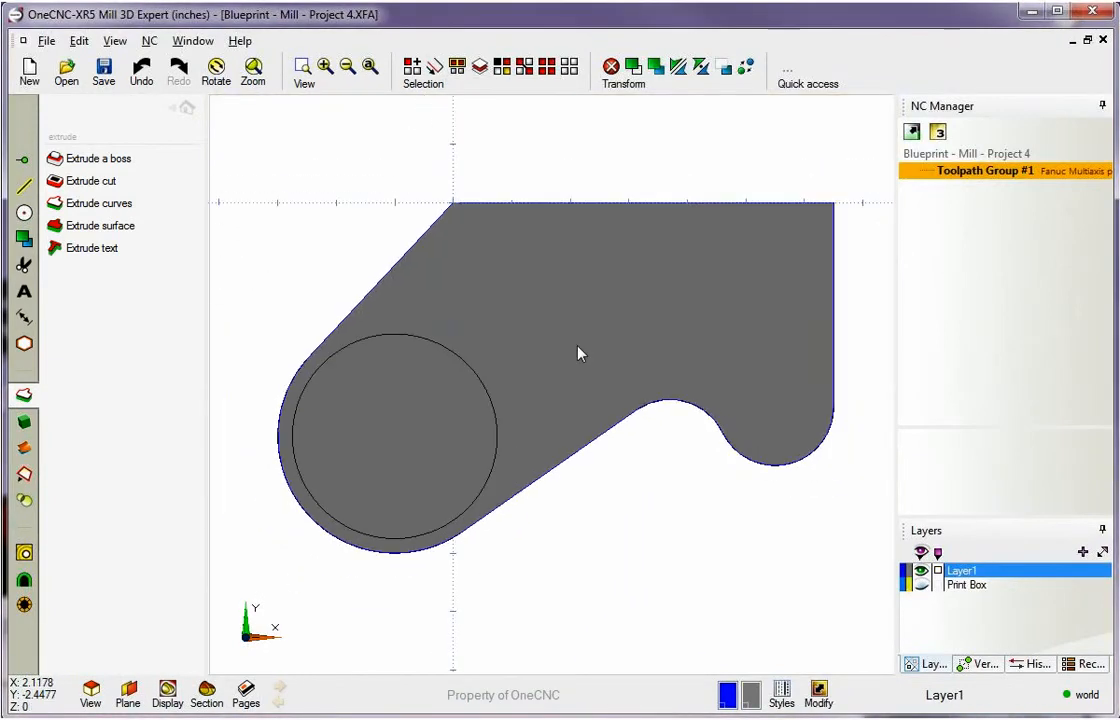
pyautogui.rightClick(575, 343)
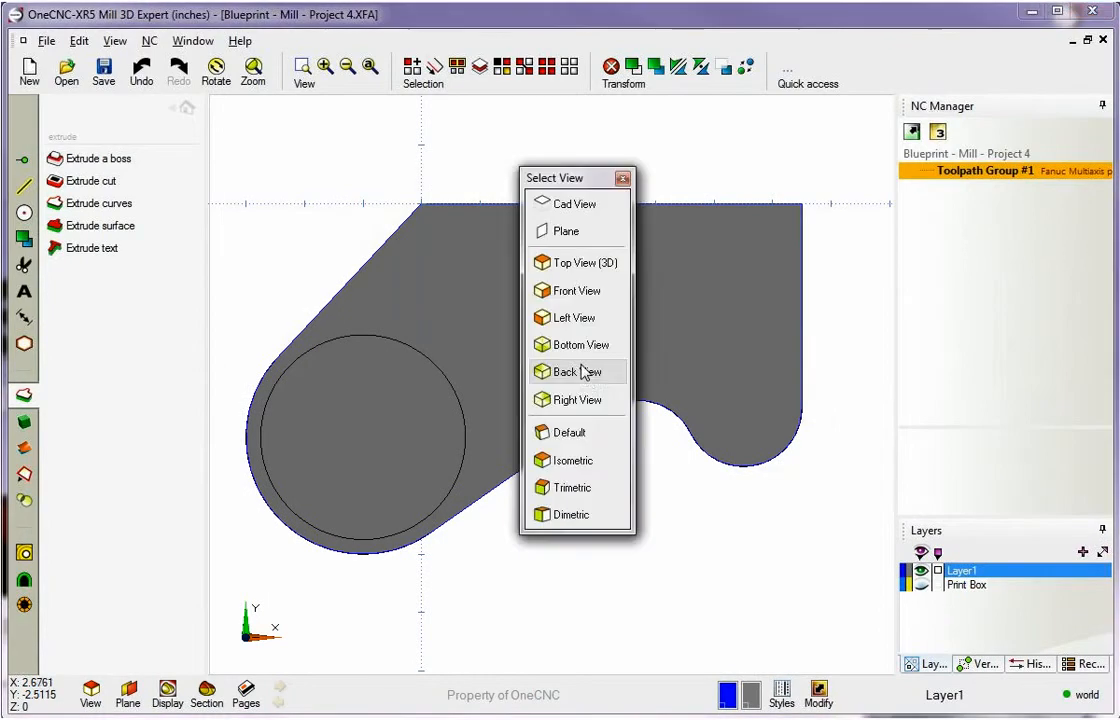
pyautogui.click(578, 262)
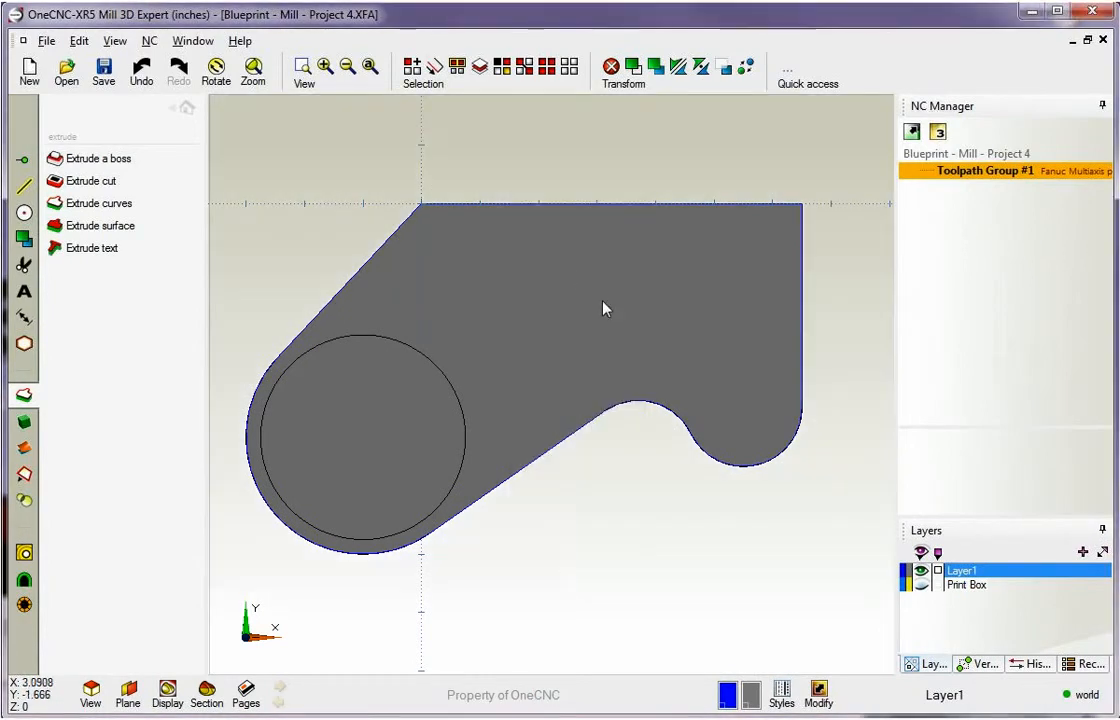
pyautogui.click(24, 186)
pyautogui.click(634, 138)
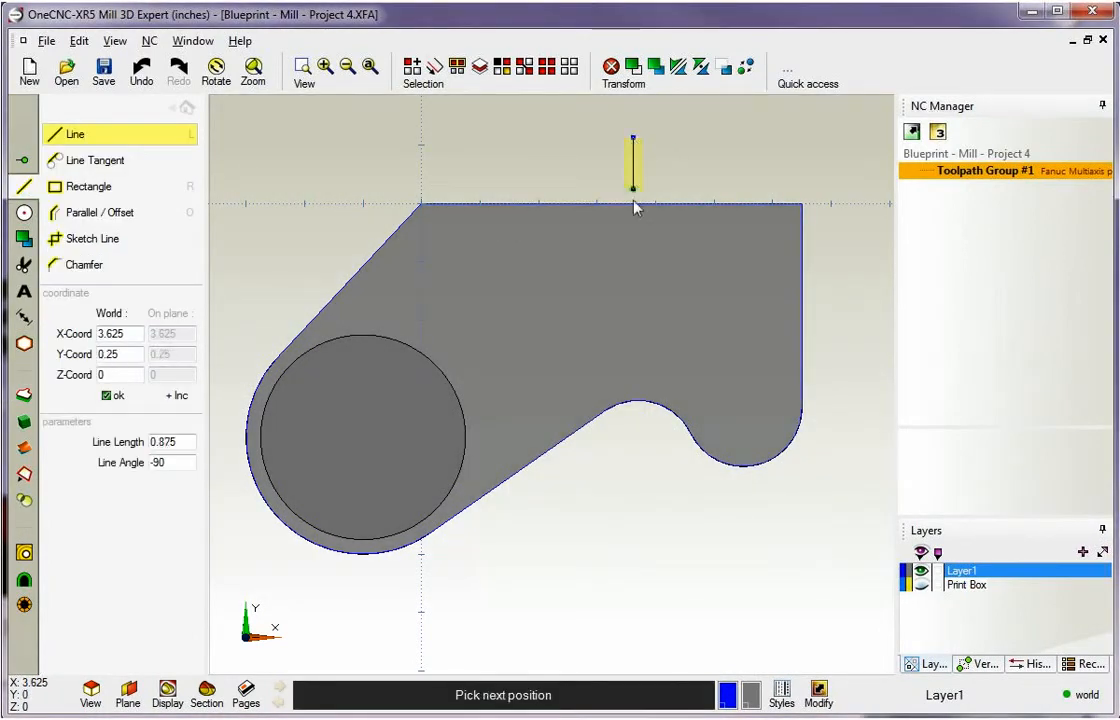
pyautogui.click(634, 277)
pyautogui.click(860, 378)
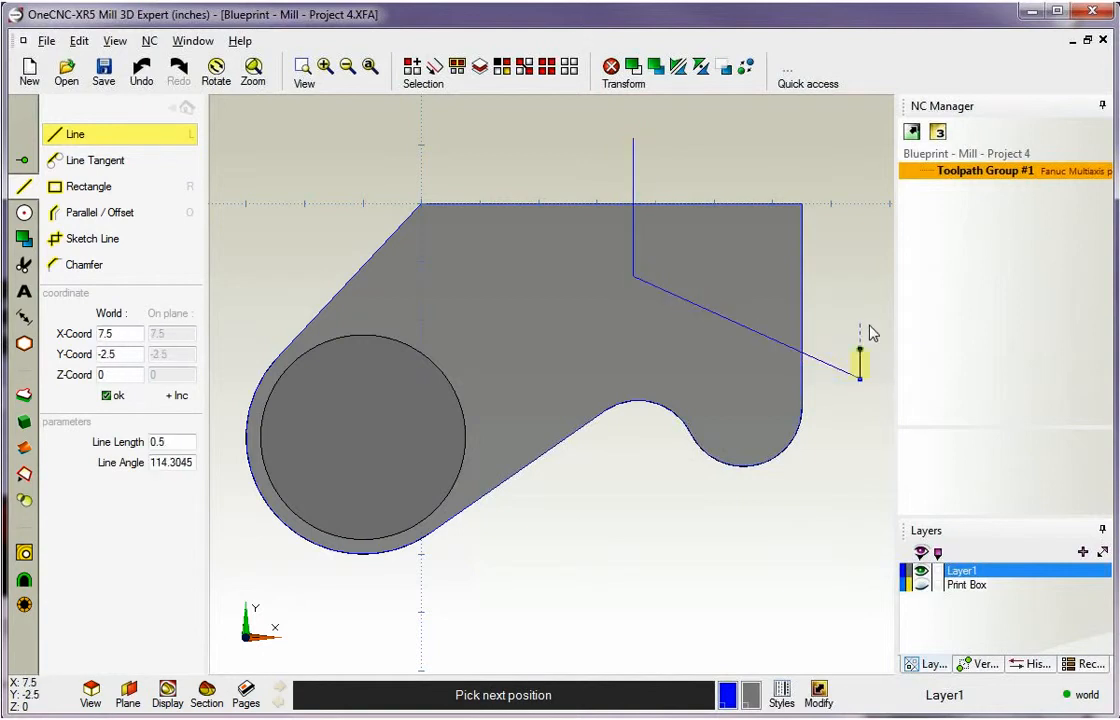
pyautogui.click(860, 138)
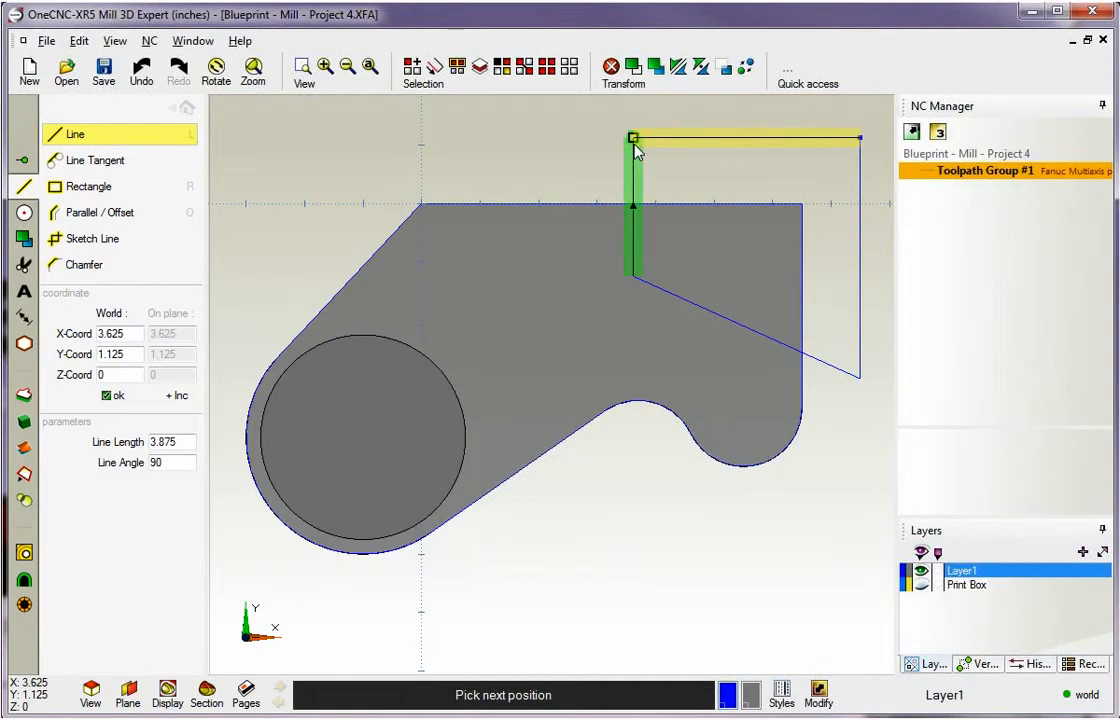
pyautogui.click(634, 138)
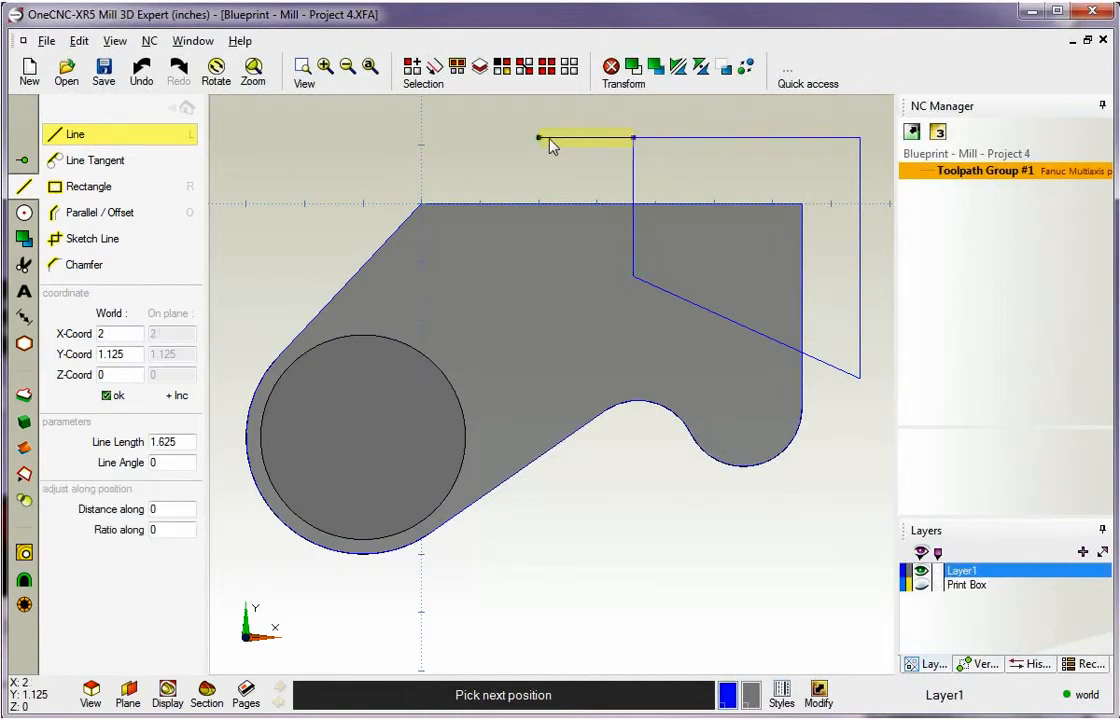
pyautogui.press('Escape')
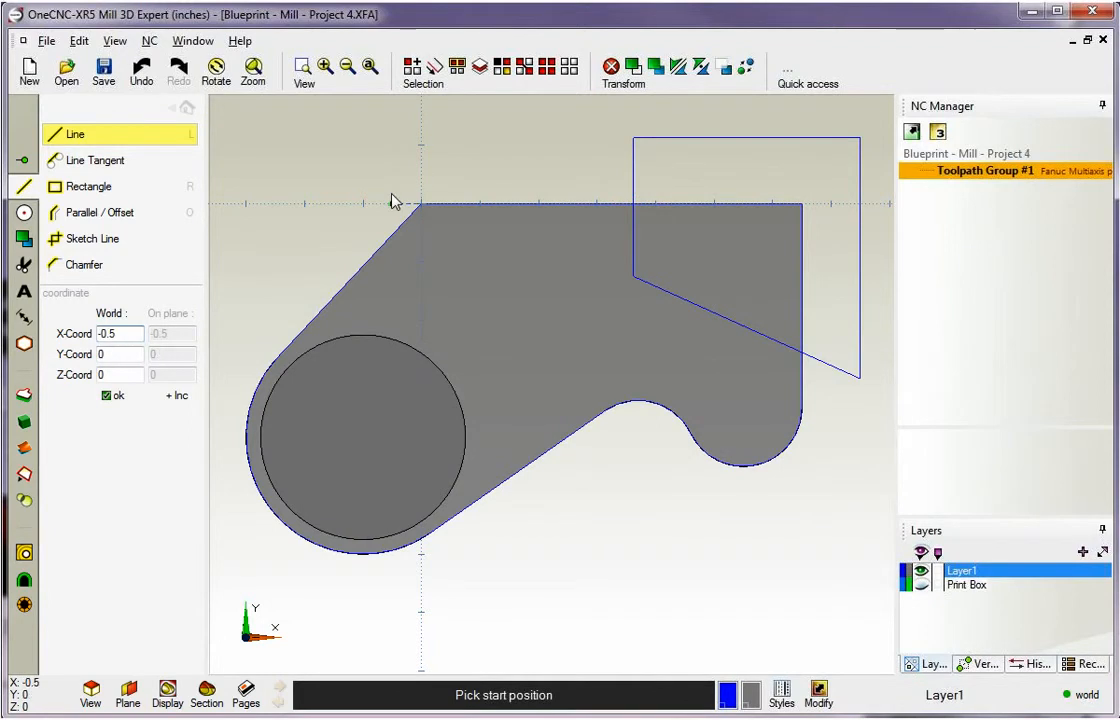
# Fillet the inner corner between the new profile's vertical line and slanted line with a radius of 1 inch
pyautogui.click(24, 212)
pyautogui.click(151, 132)
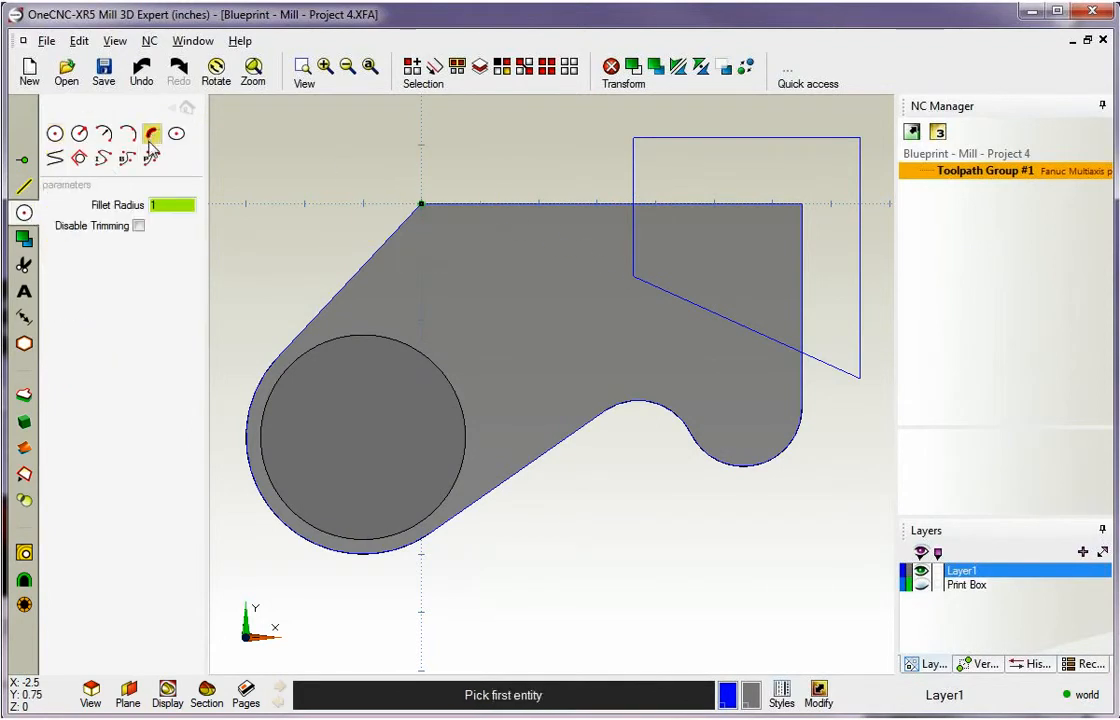
pyautogui.click(634, 243)
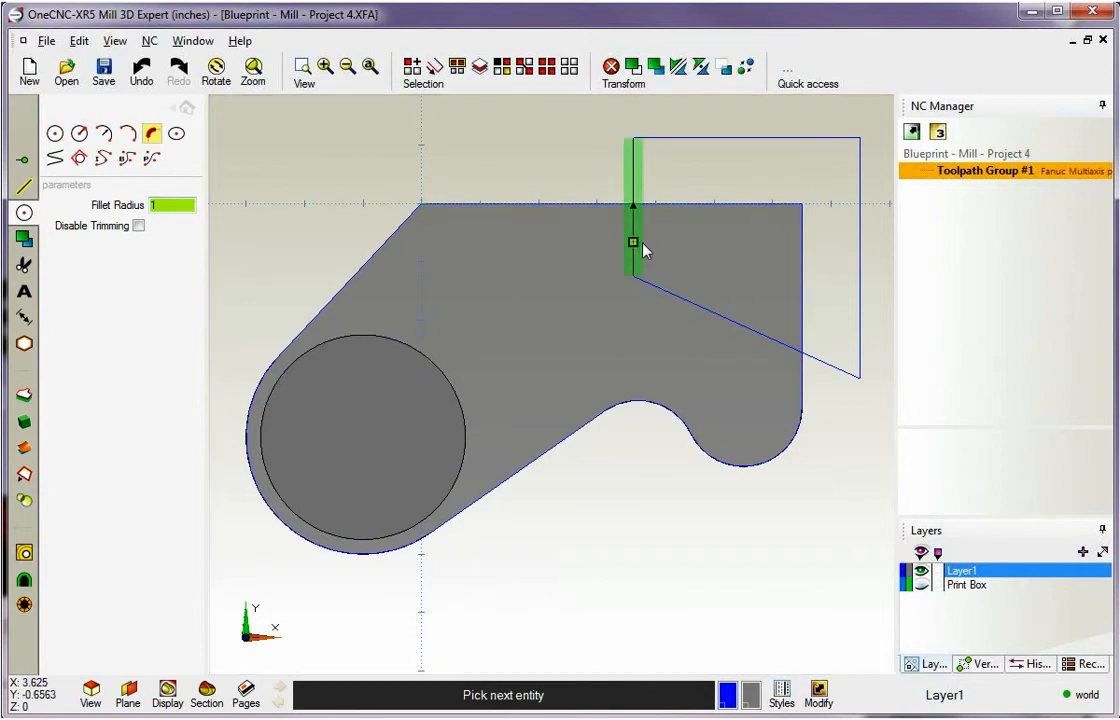
pyautogui.click(672, 291)
# Extrude a cut from the filleted four-sided profile into the plate's corner to a depth of -0.5 inch
pyautogui.moveTo(696, 280)
pyautogui.mouseDown(button='middle')
pyautogui.moveTo(715, 310)
pyautogui.moveTo(712, 220)
pyautogui.moveTo(727, 185)
pyautogui.mouseUp(button='middle')
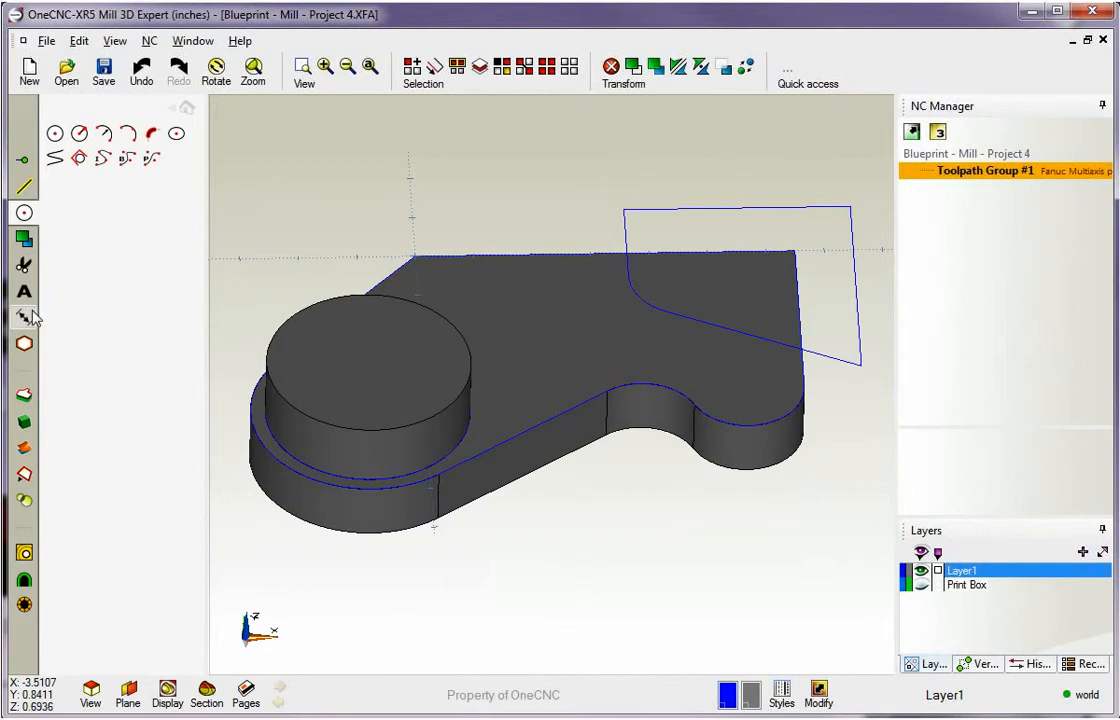
pyautogui.click(26, 397)
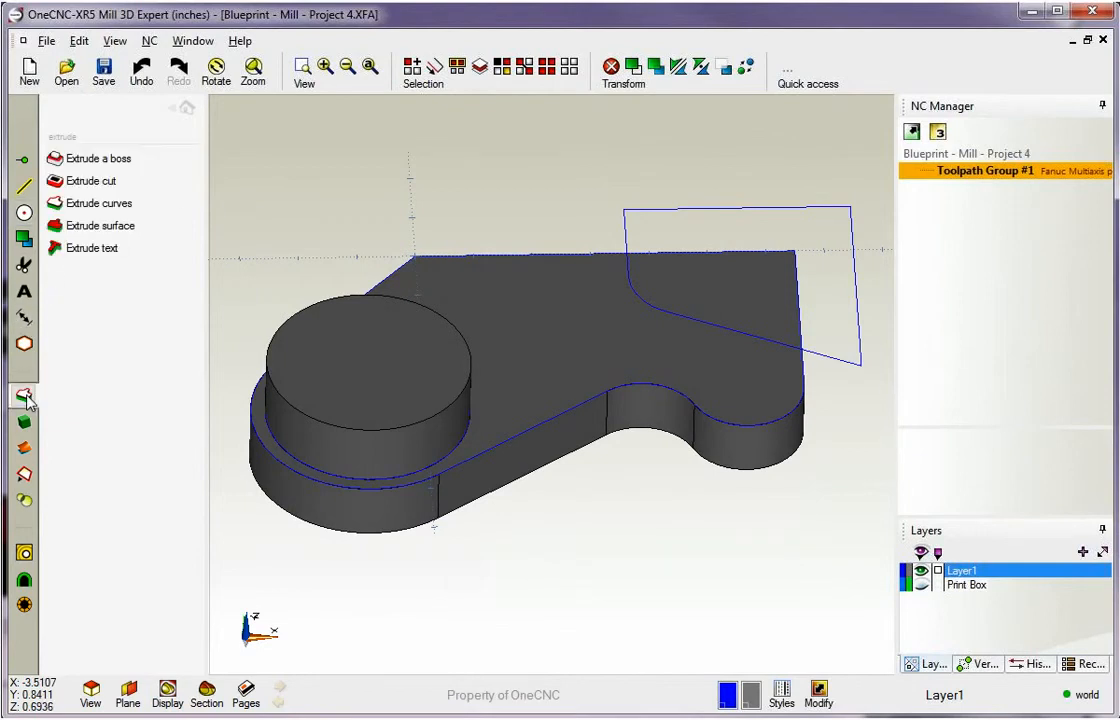
pyautogui.click(90, 181)
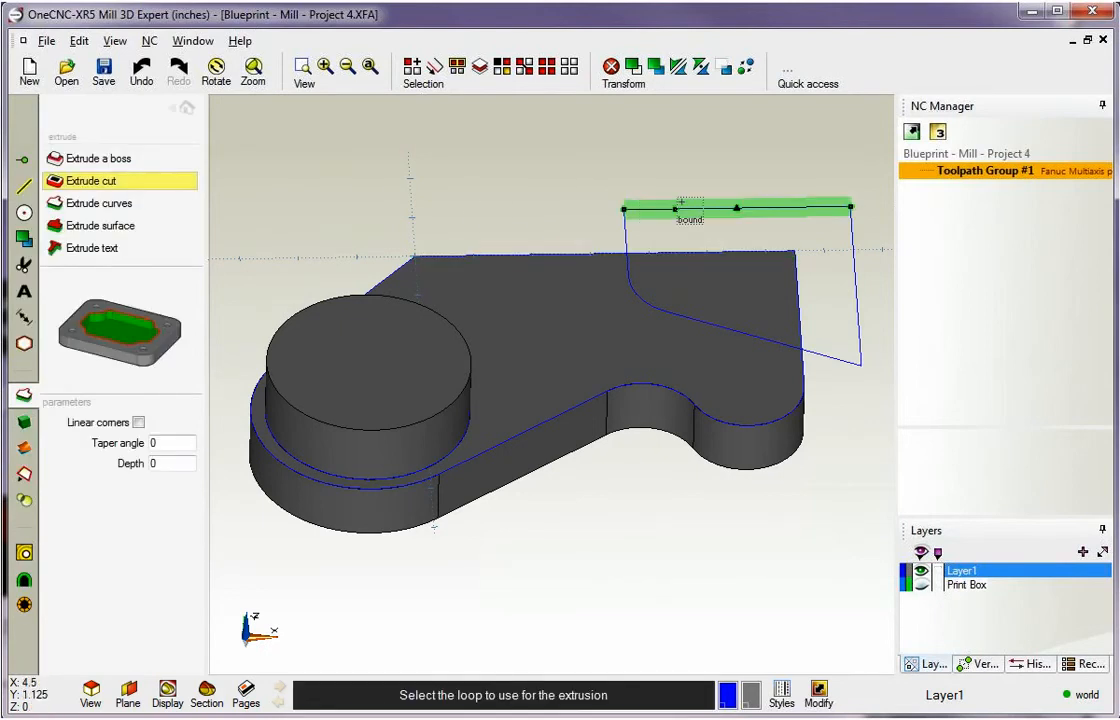
pyautogui.click(708, 206)
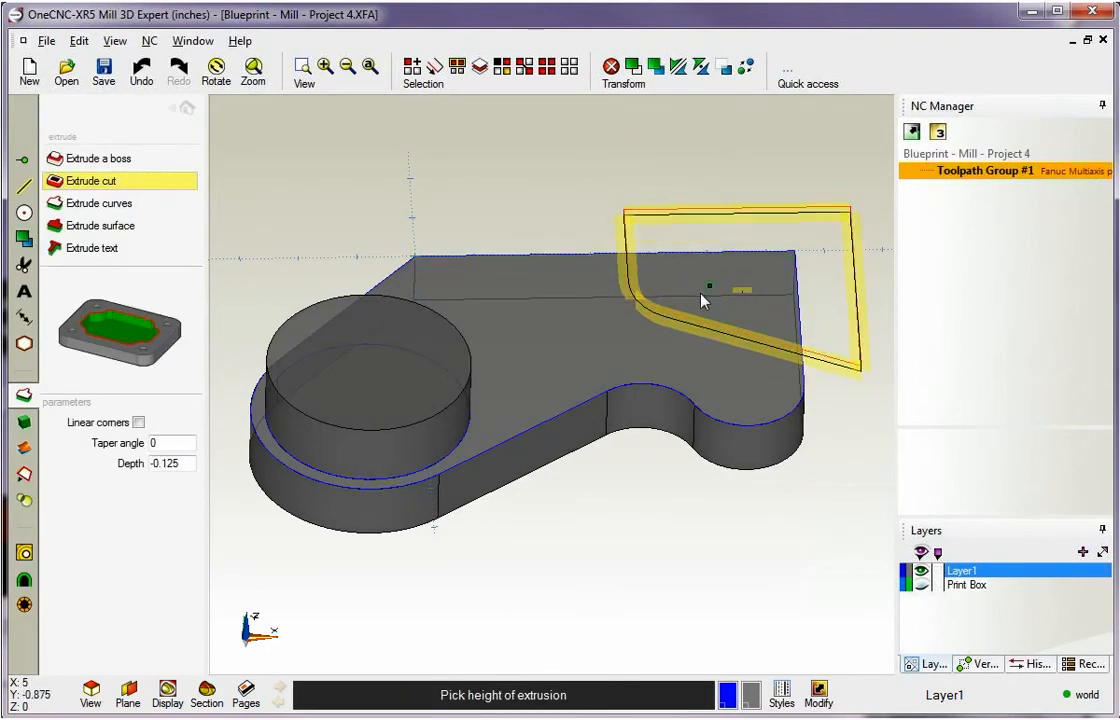
pyautogui.moveTo(635, 330); pyautogui.dragTo(530, 272, button='middle')
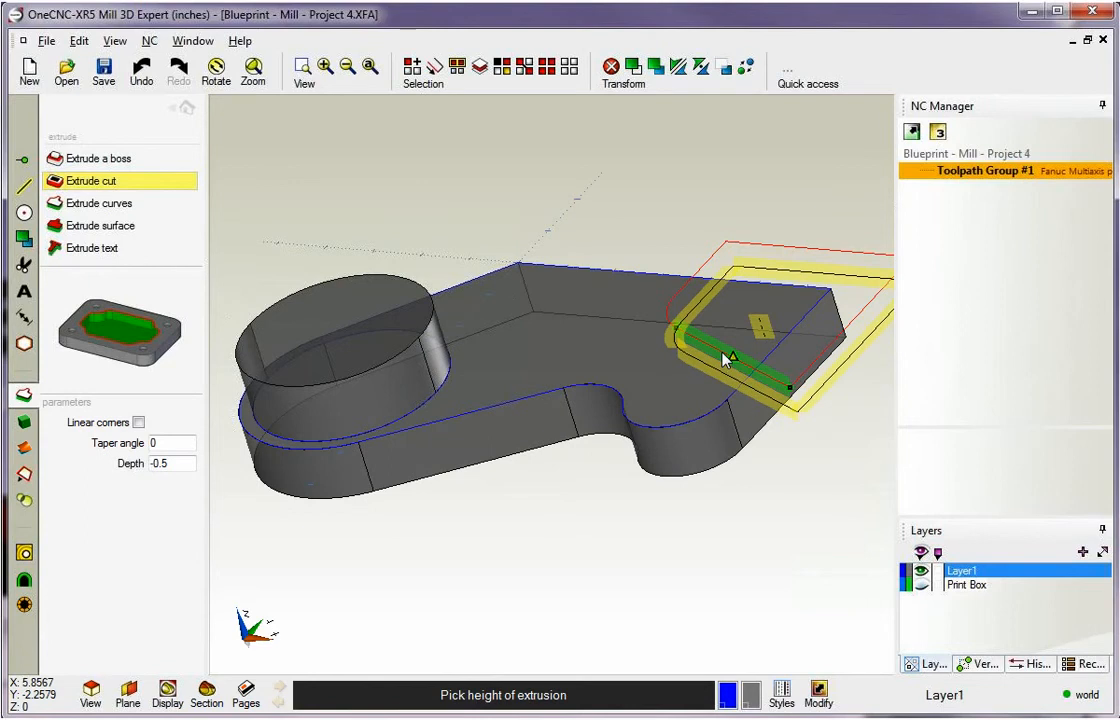
pyautogui.click(725, 358)
pyautogui.moveTo(680, 310); pyautogui.dragTo(602, 227, button='middle')
pyautogui.press('Escape')
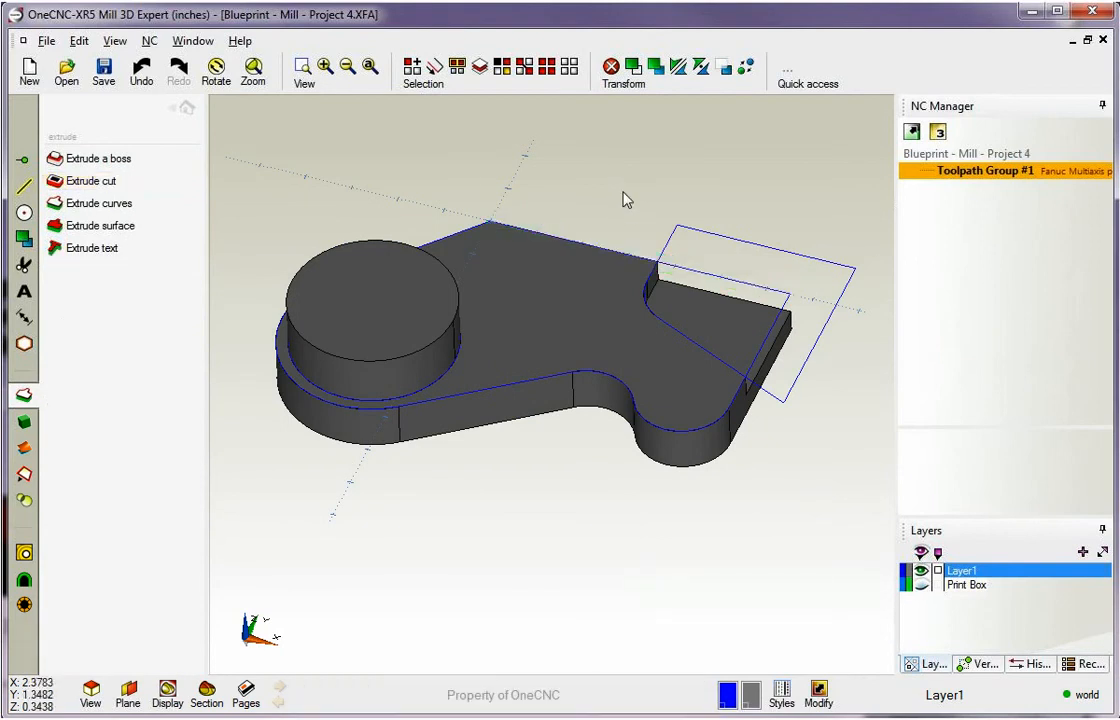
pyautogui.scroll(-1, 545, 243)
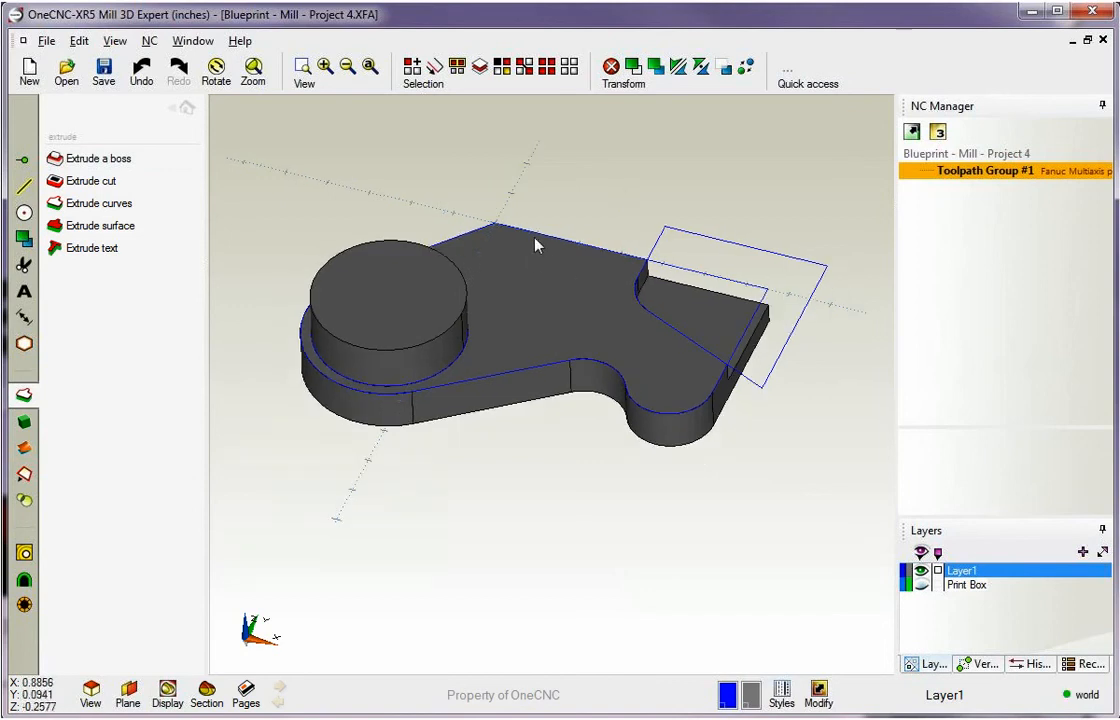
pyautogui.moveTo(528, 229); pyautogui.dragTo(562, 293, button='middle')
pyautogui.scroll(1, 562, 293)
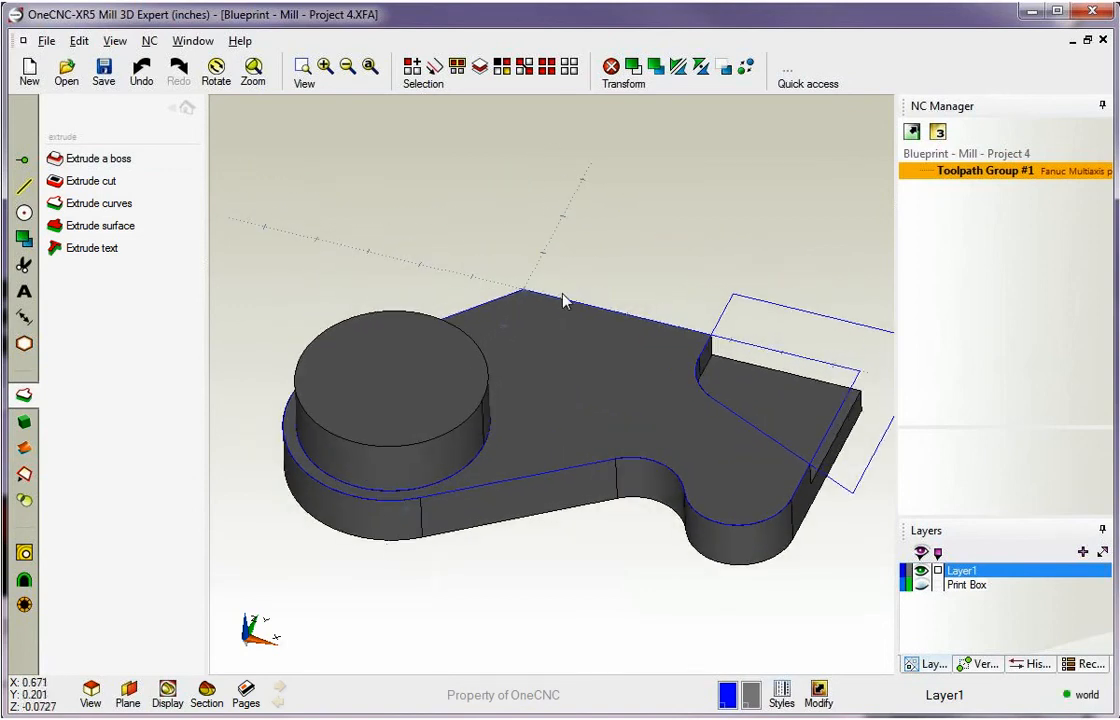